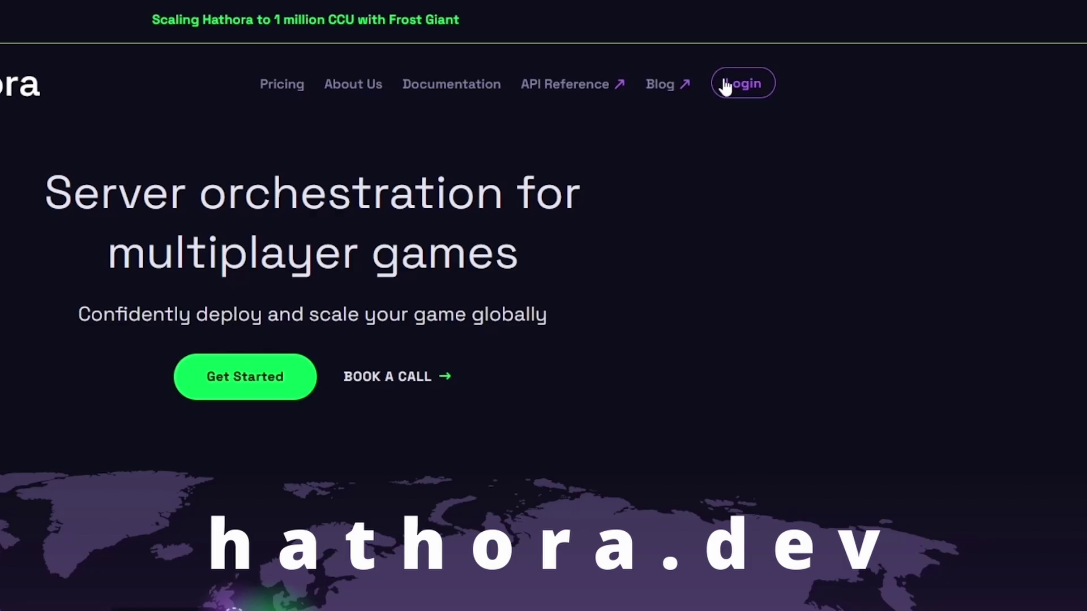
# Read the Hathora Docs Unity integration guide and download the plugin-only Unity package
pyautogui.click(461, 85)
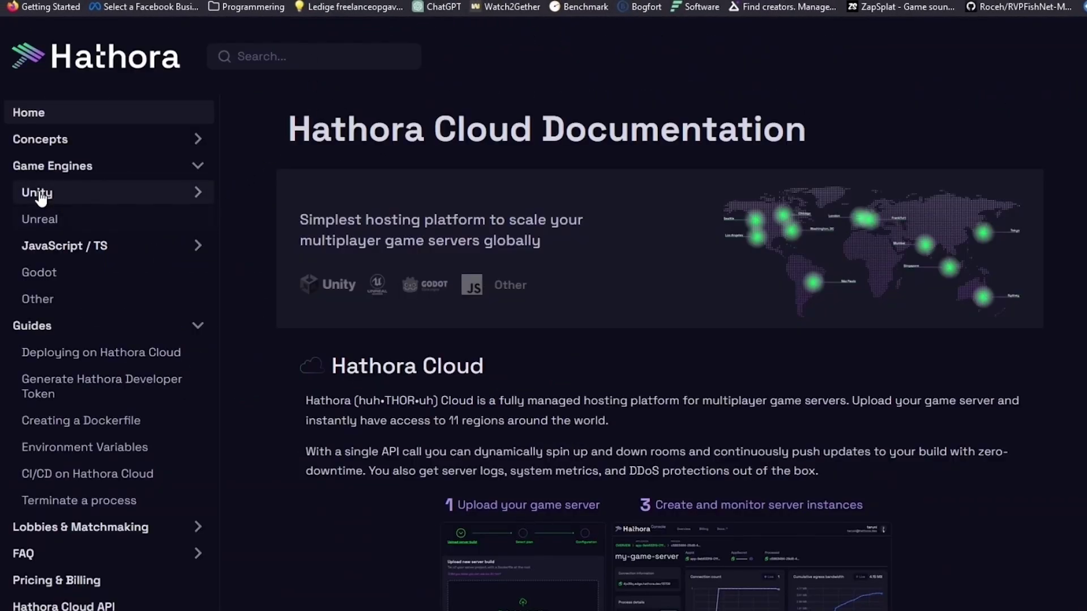
pyautogui.click(39, 196)
pyautogui.click(56, 219)
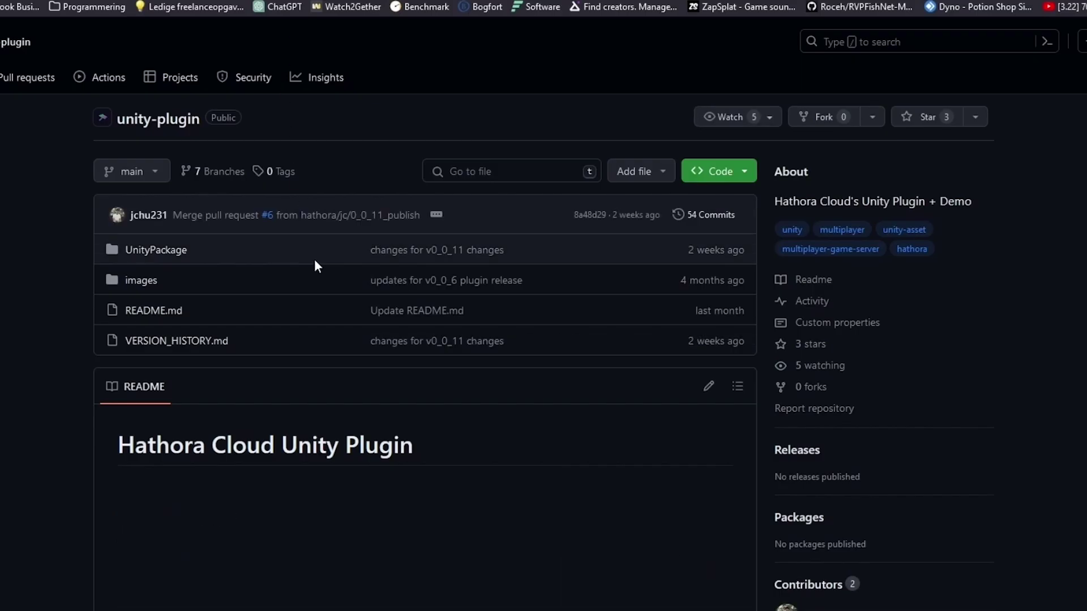
pyautogui.scroll(-6, 315, 262)
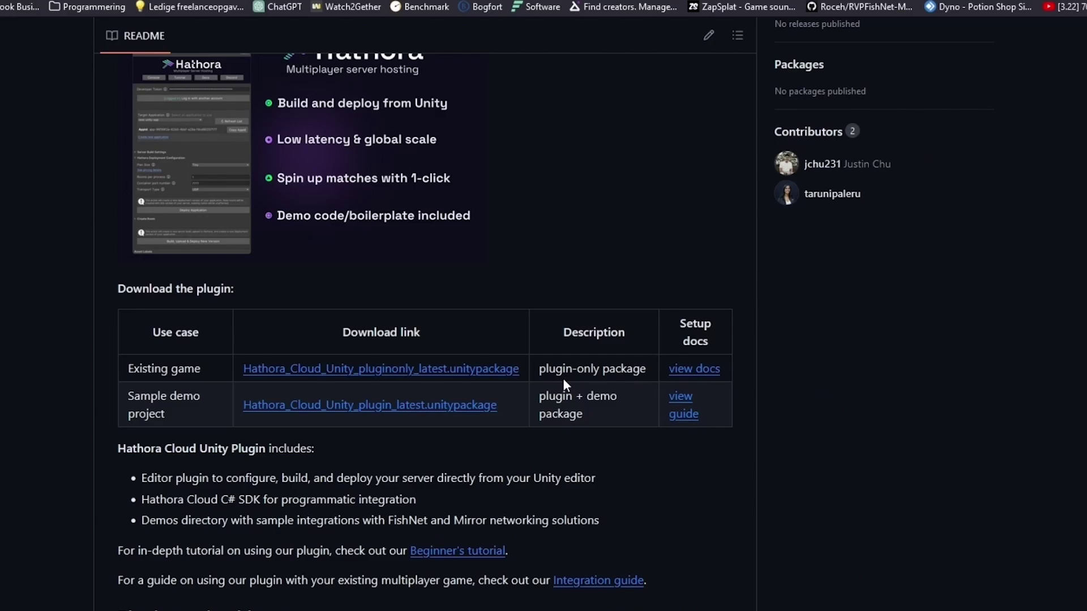
pyautogui.moveTo(538, 369); pyautogui.dragTo(640, 366)
pyautogui.click(406, 369)
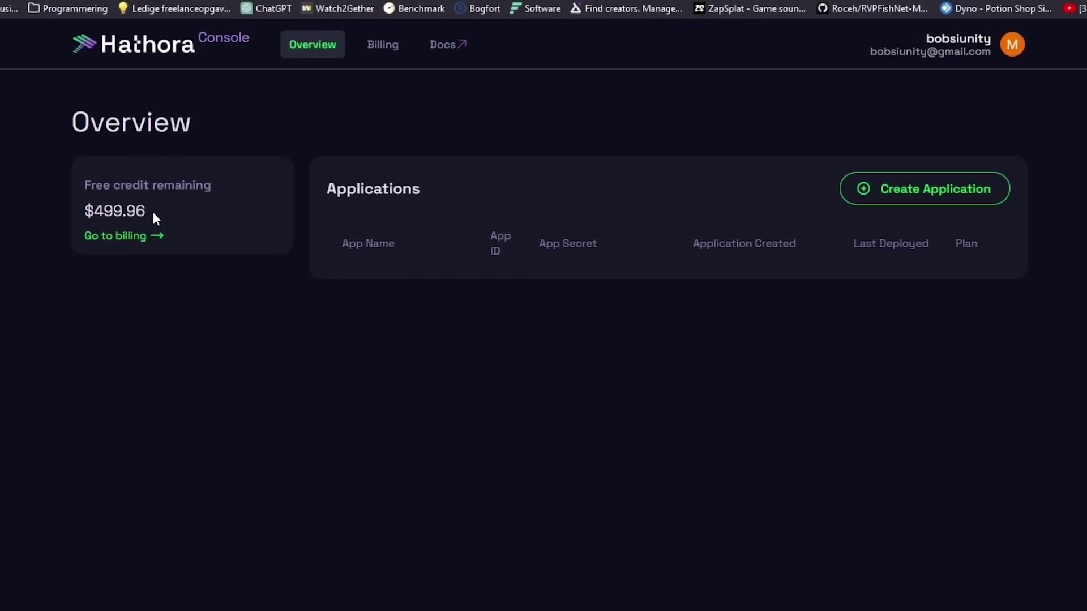
# Highlight the $499.96 free credit remaining on the Console overview
pyautogui.click(183, 217)
pyautogui.moveTo(83, 212); pyautogui.dragTo(127, 211)
pyautogui.click(135, 211)
pyautogui.click(170, 213)
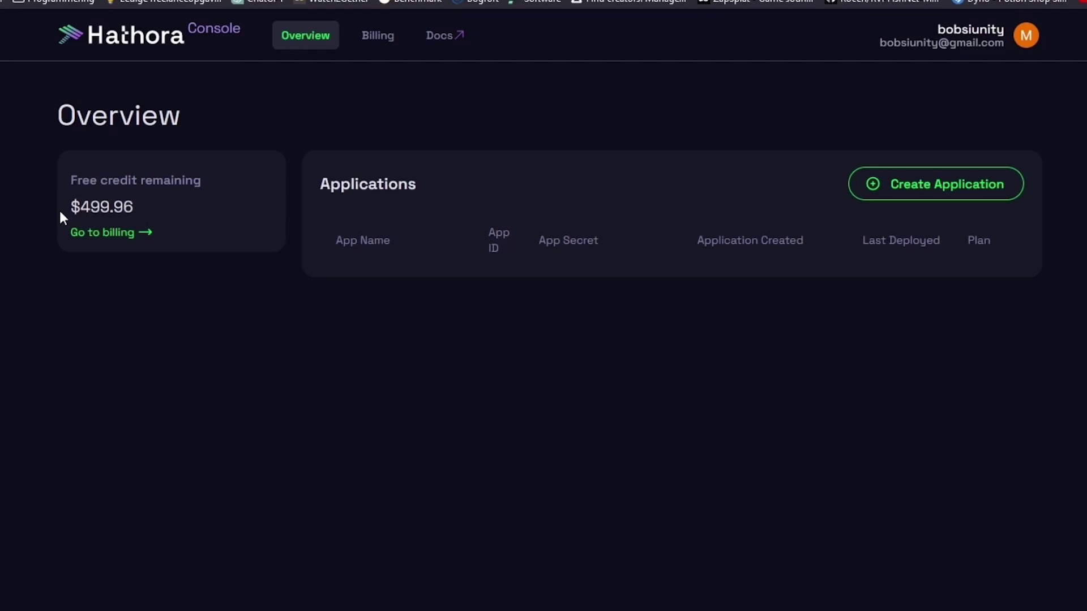
pyautogui.moveTo(60, 215); pyautogui.dragTo(139, 205)
pyautogui.click(139, 205)
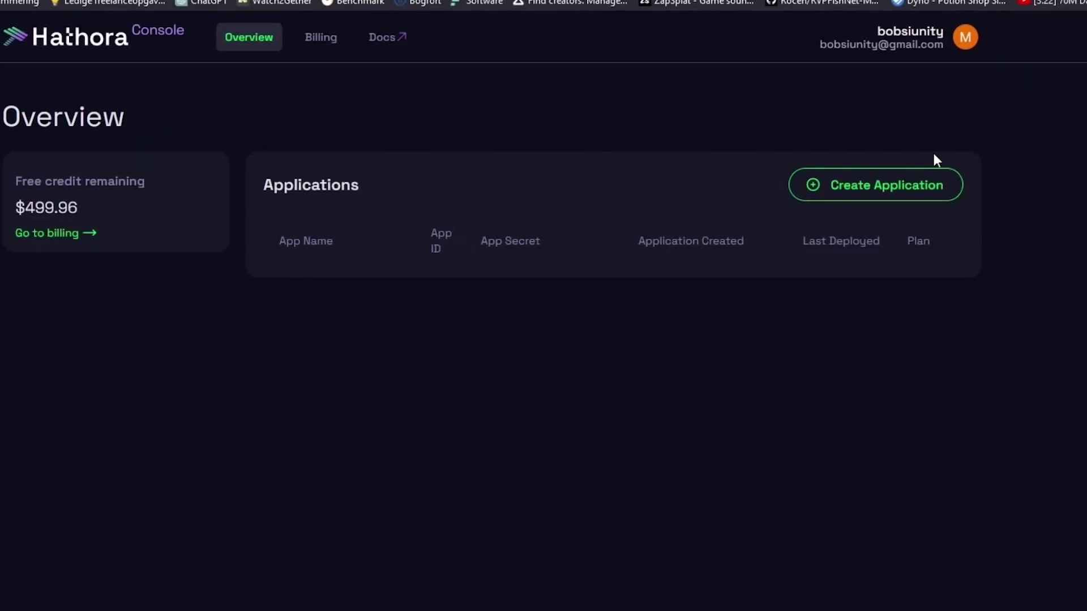
# Create a new Hathora application named hathoratest
pyautogui.click(860, 193)
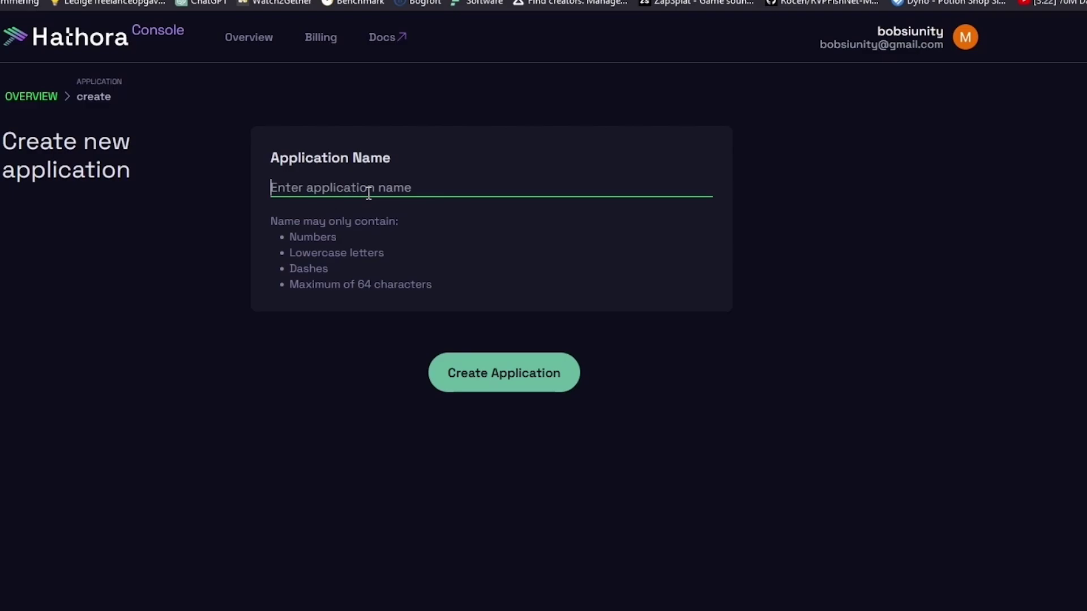
pyautogui.write('hathoratest')
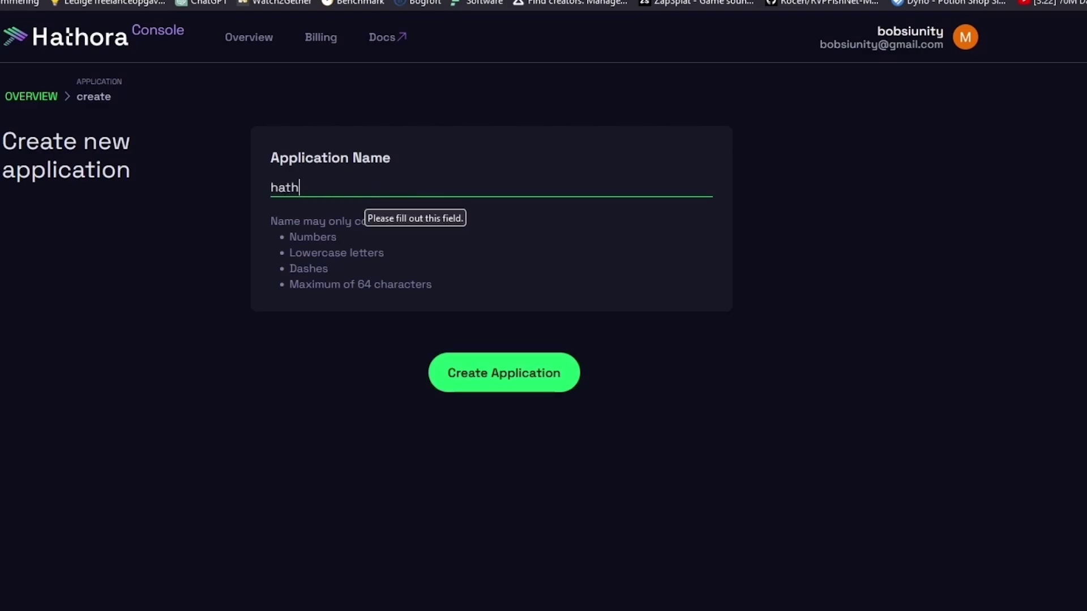
pyautogui.click(492, 380)
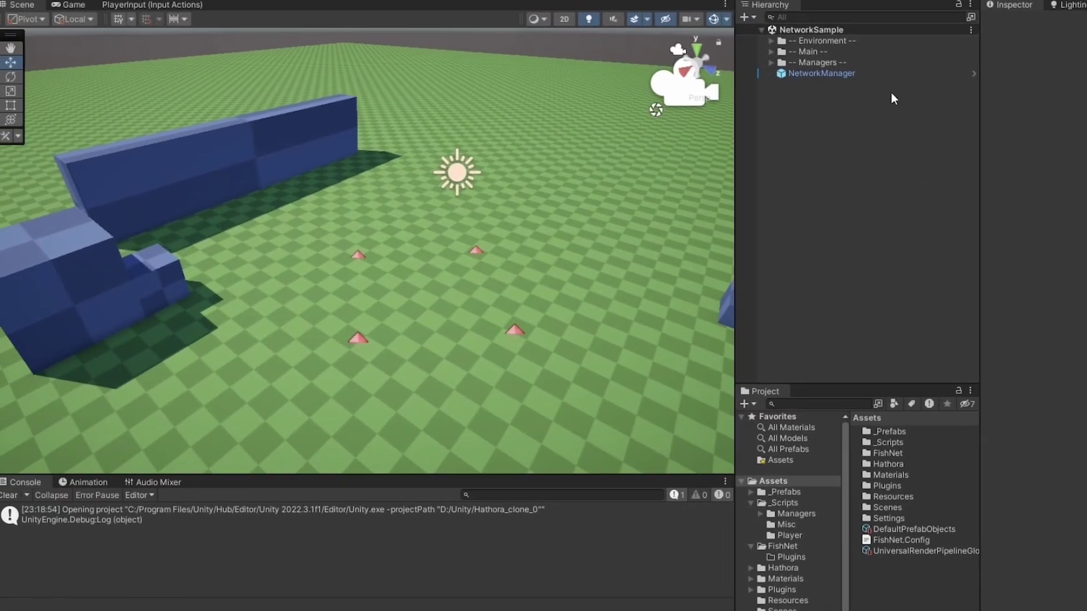
# Open NetworkManager's ConnectionStarter script in Rider, review the Start method's server-started check, and return to Unity
pyautogui.click(891, 73)
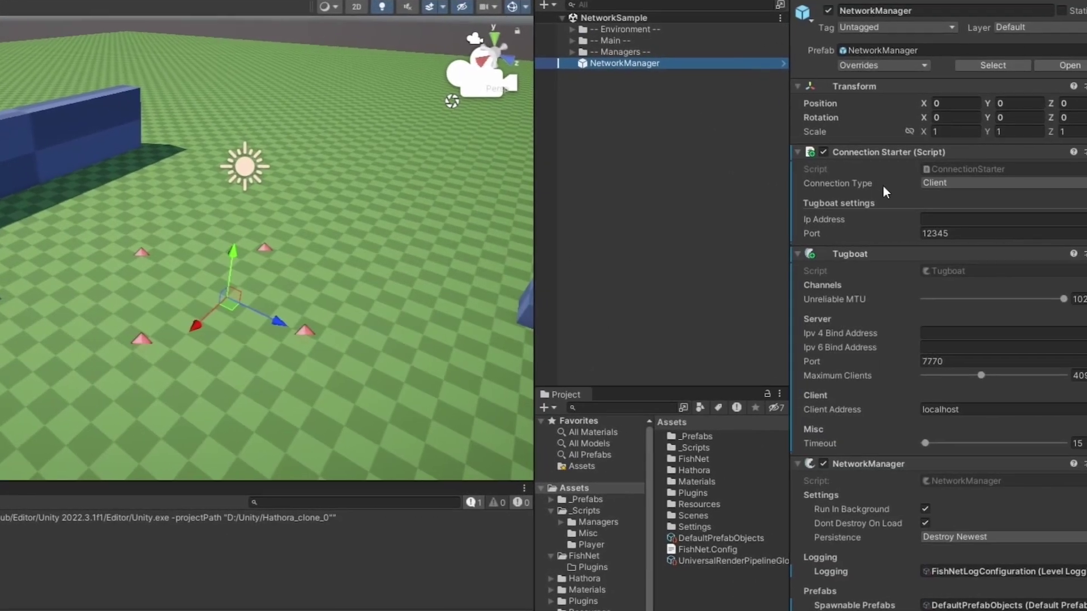
pyautogui.scroll(-1, 1064, 198)
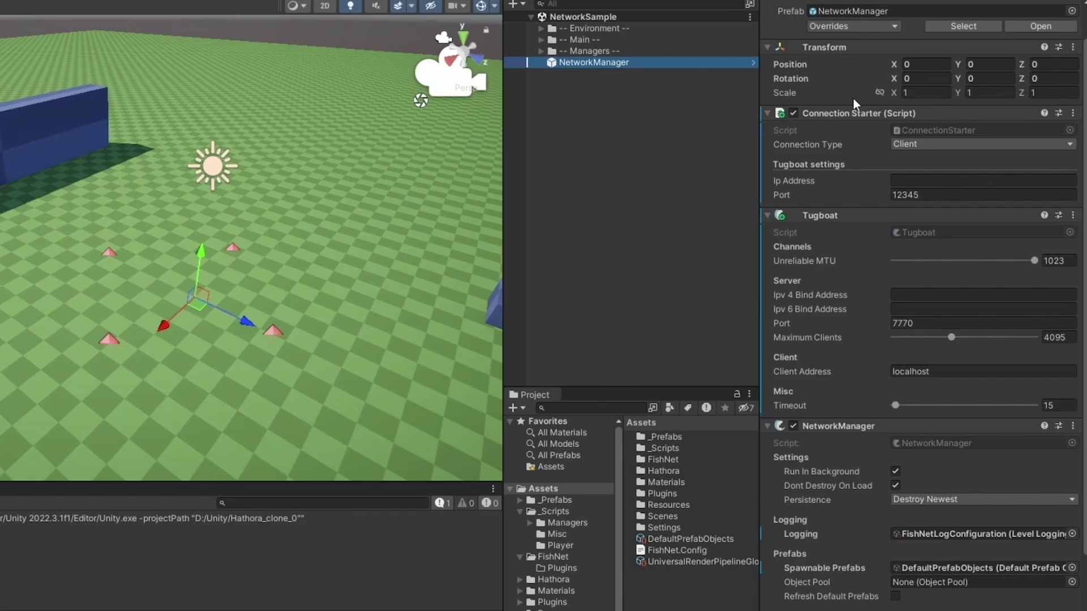
pyautogui.doubleClick(935, 130)
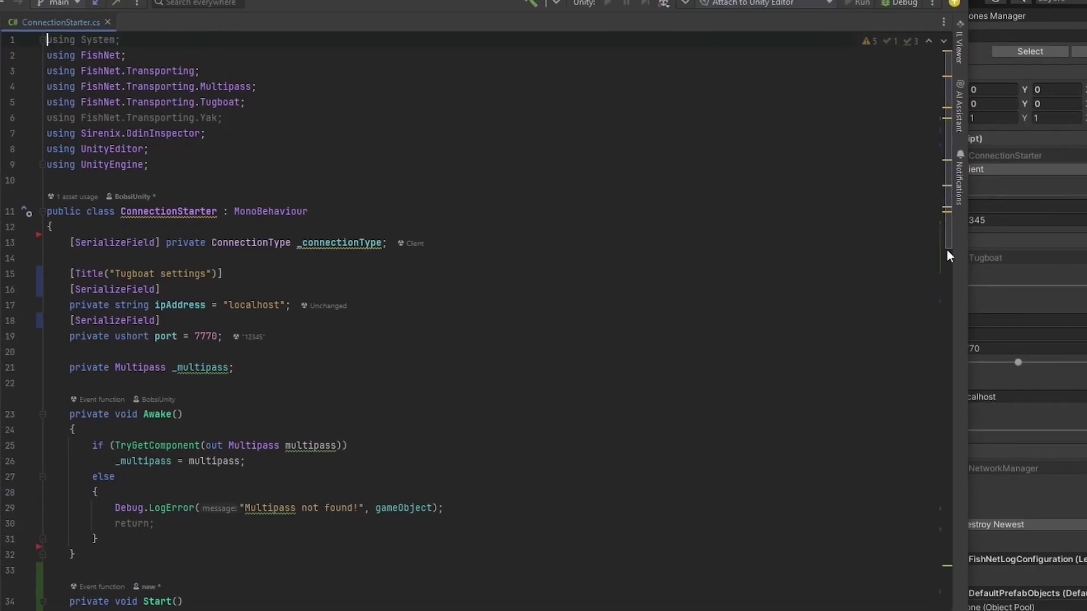
pyautogui.scroll(-5, 302, 361)
pyautogui.scroll(-2, 238, 289)
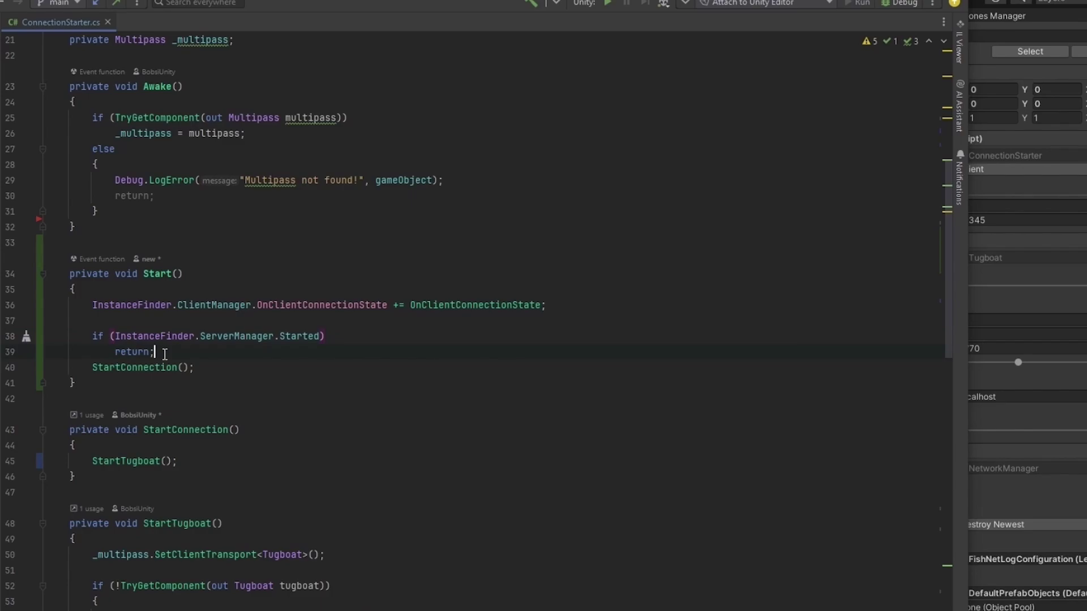
pyautogui.moveTo(164, 354); pyautogui.dragTo(91, 368)
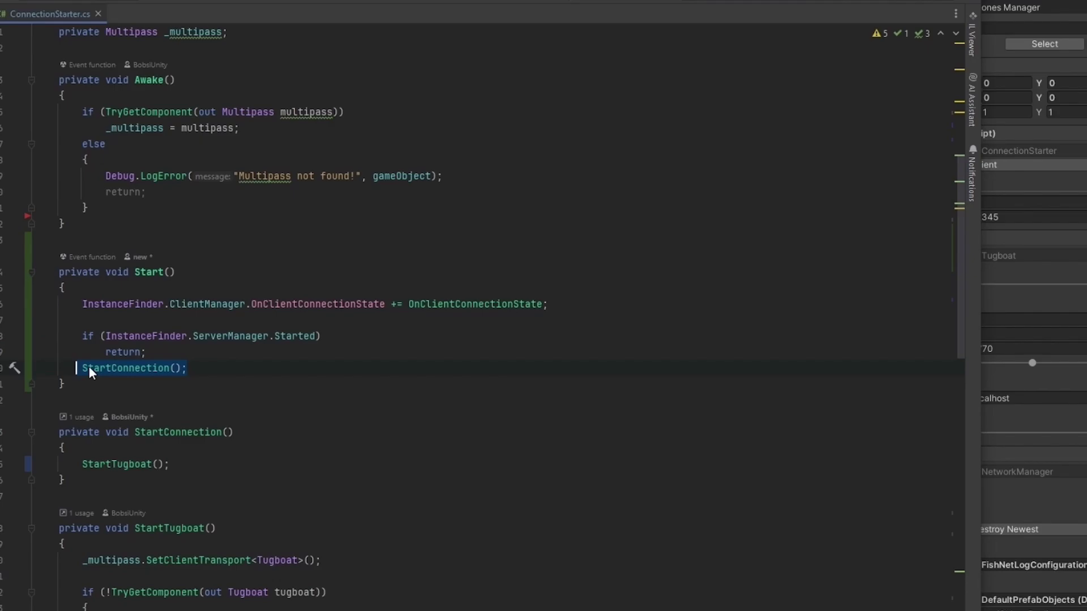
pyautogui.press('End')
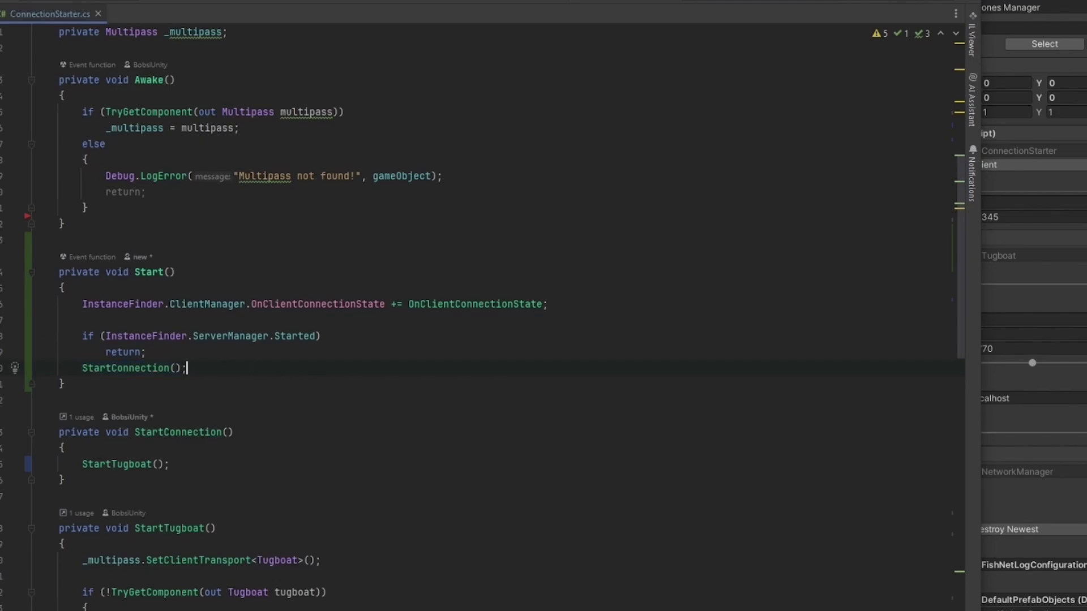
pyautogui.hotkey('alt', 'Tab')
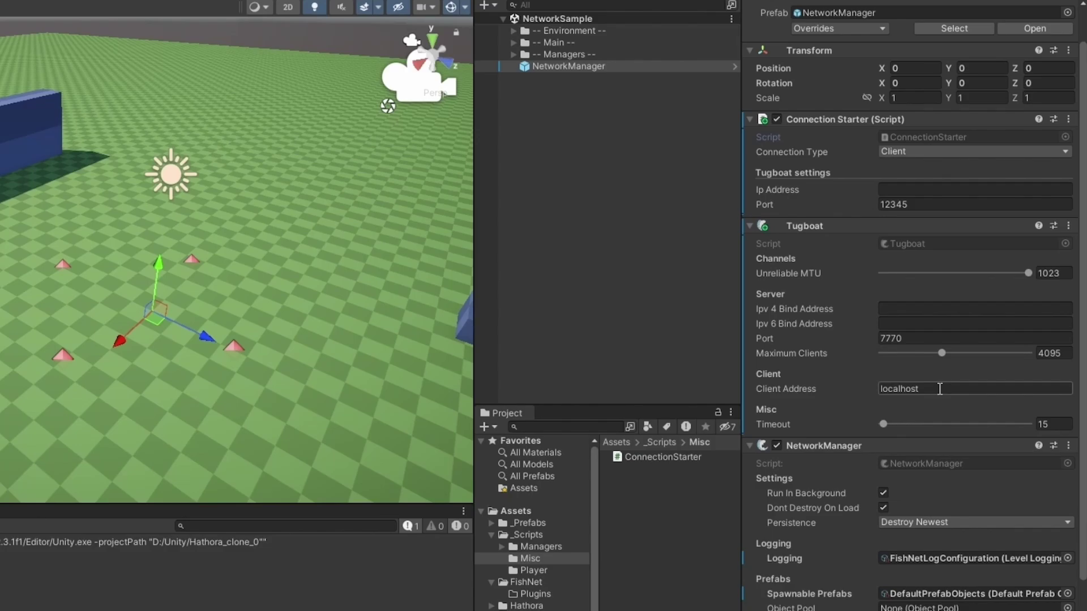
# Set the NetworkManager's Connection Type to Host
pyautogui.click(939, 338)
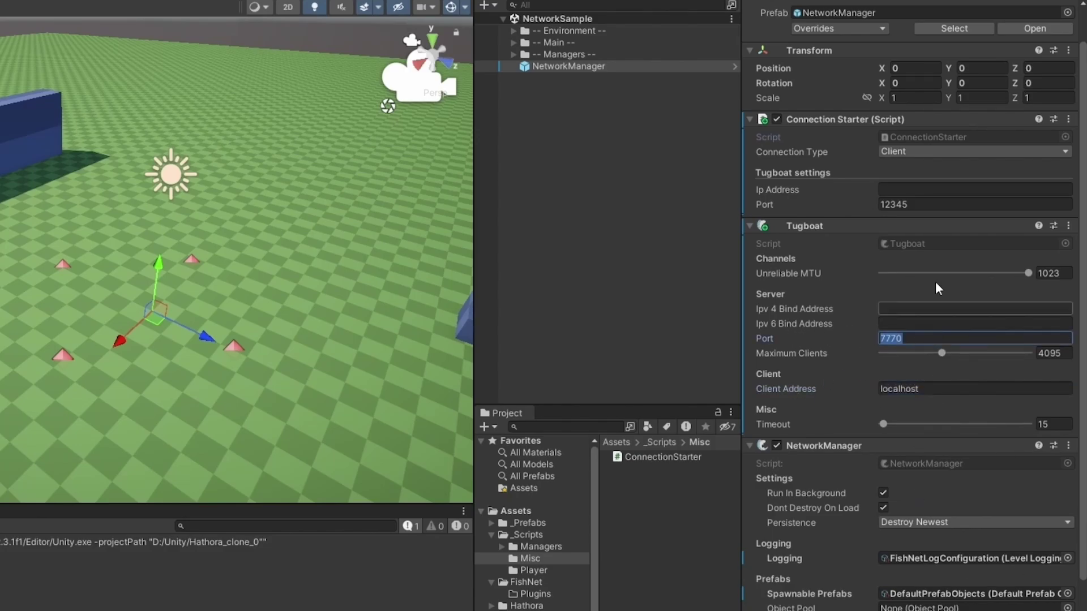
pyautogui.click(610, 192)
pyautogui.click(554, 66)
pyautogui.click(905, 191)
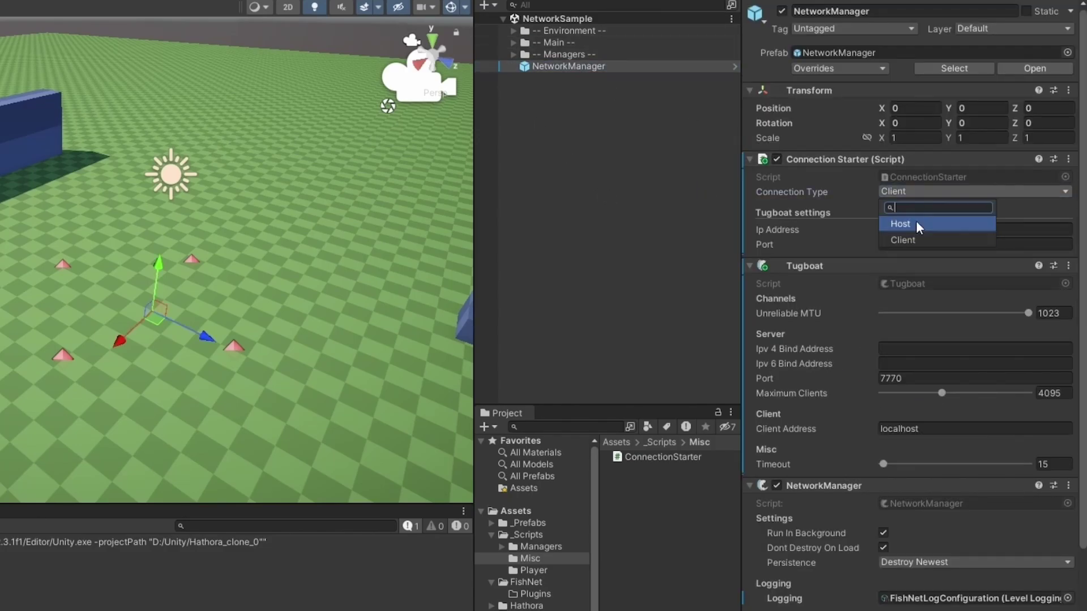
pyautogui.click(916, 224)
# Play-test the scene as host, walking the player along the blue walls, then stop
pyautogui.click(680, 5)
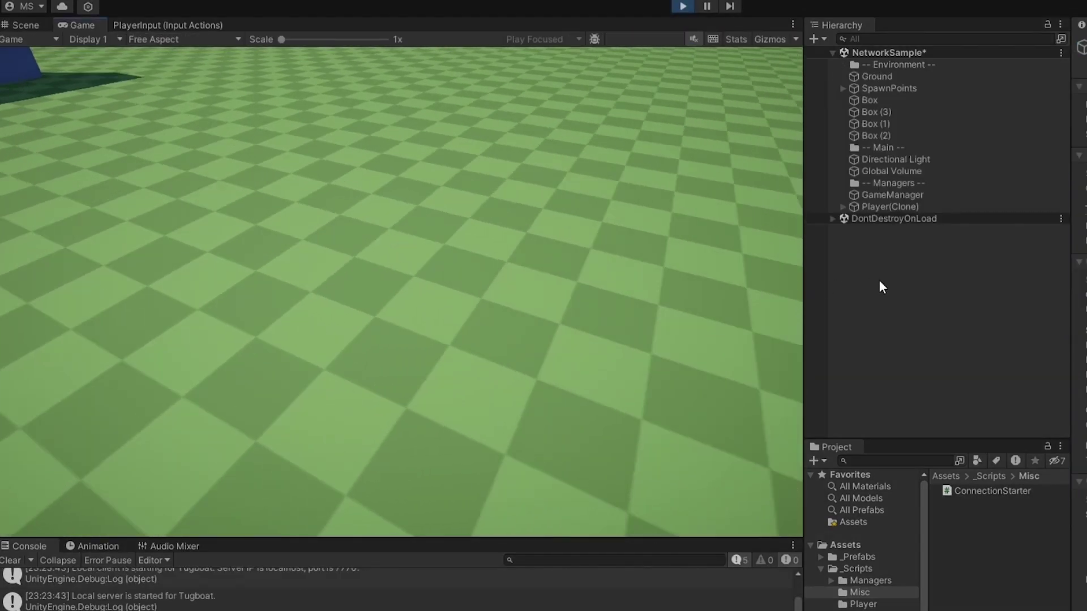
pyautogui.press('w')
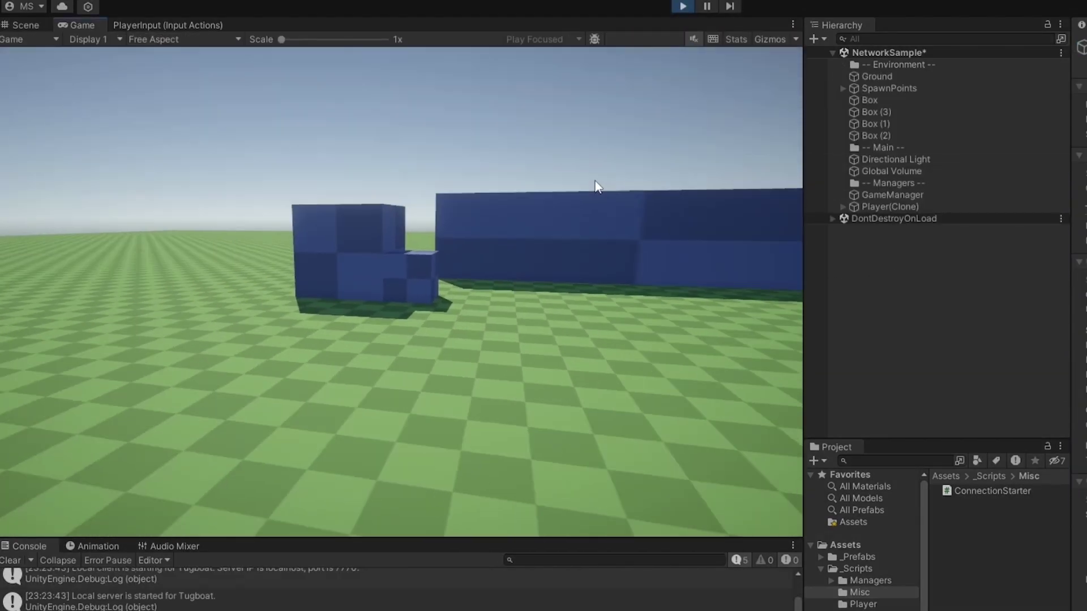
pyautogui.press('w')
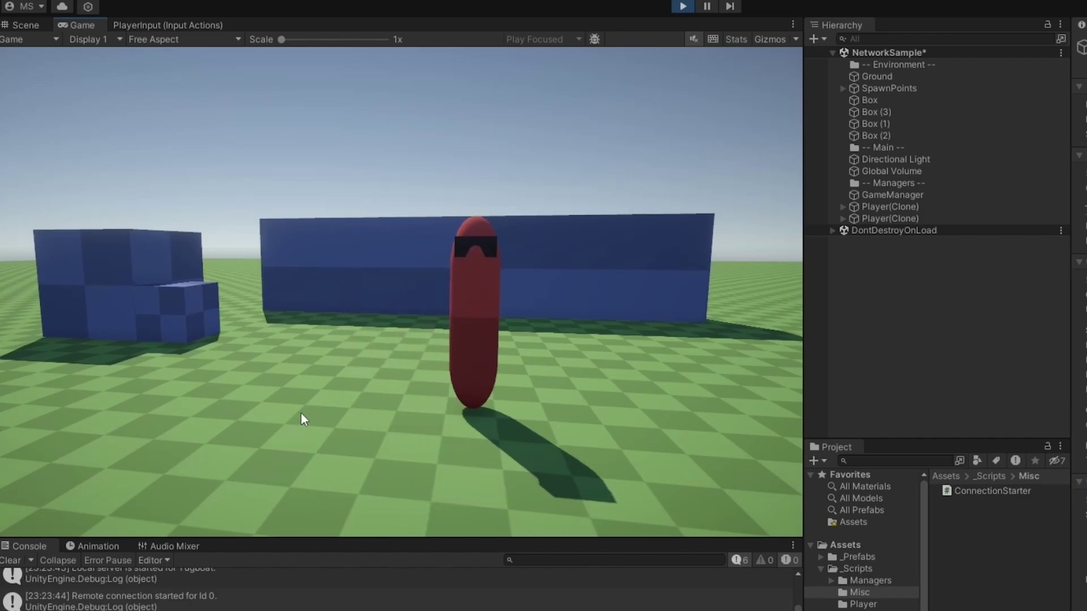
pyautogui.click(682, 6)
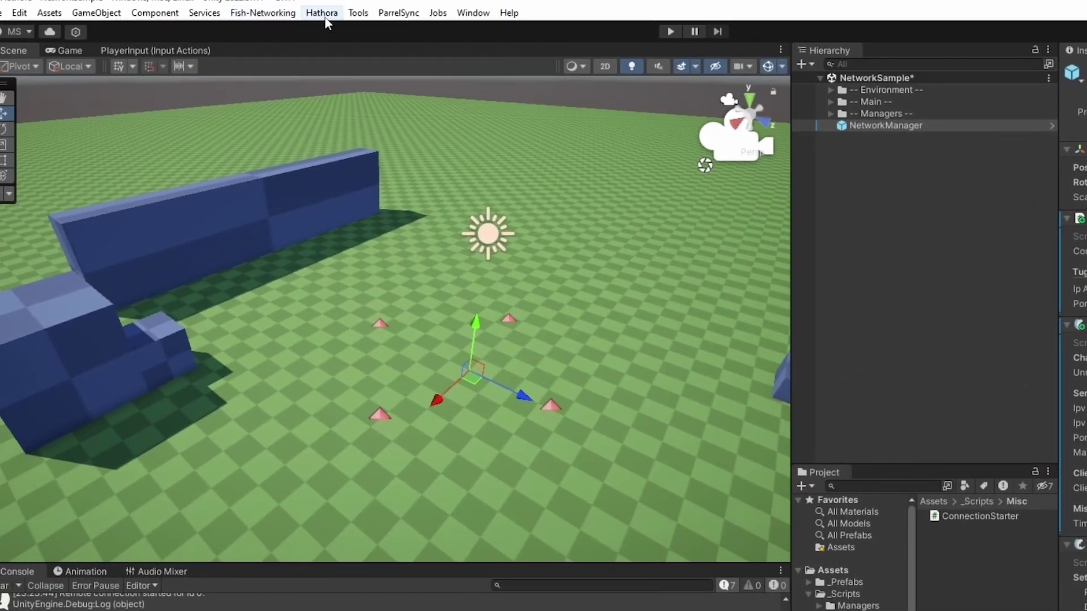
# Create a new Hathora server config asset and log in to Hathora Cloud
pyautogui.click(321, 9)
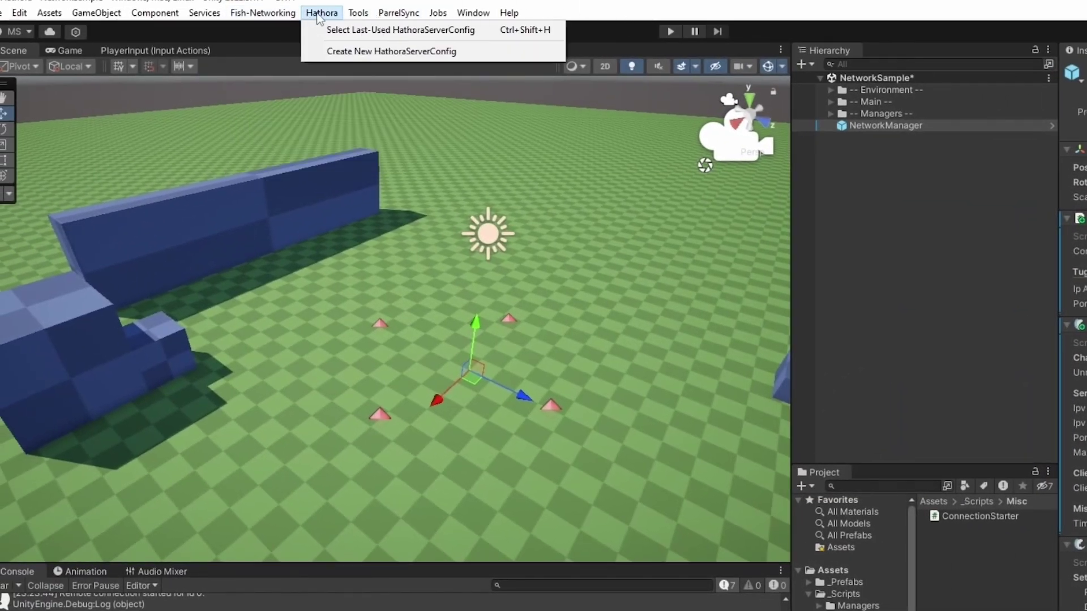
pyautogui.click(408, 55)
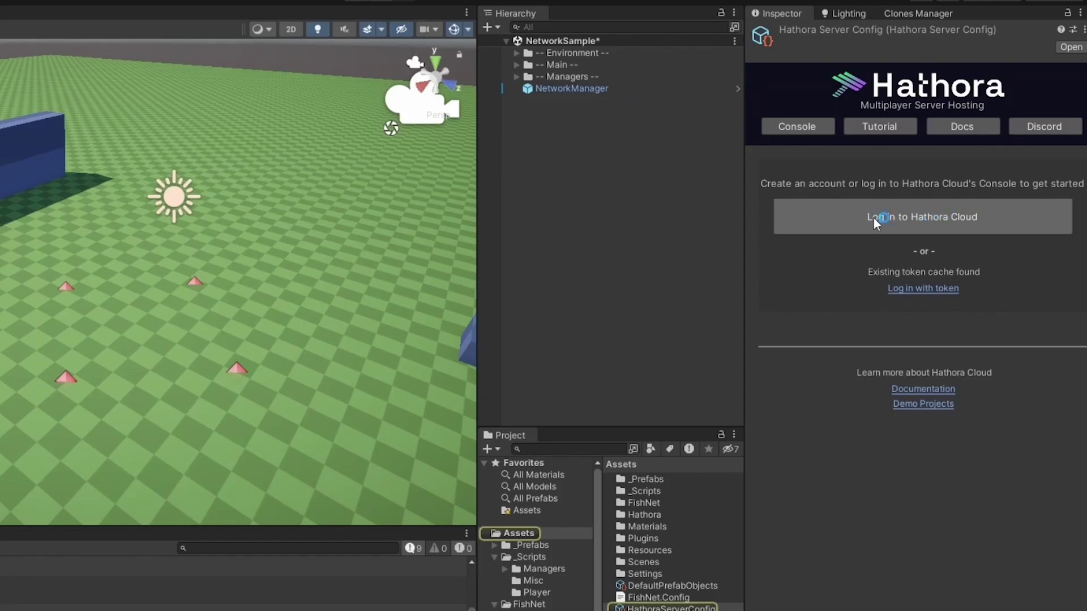
pyautogui.click(908, 216)
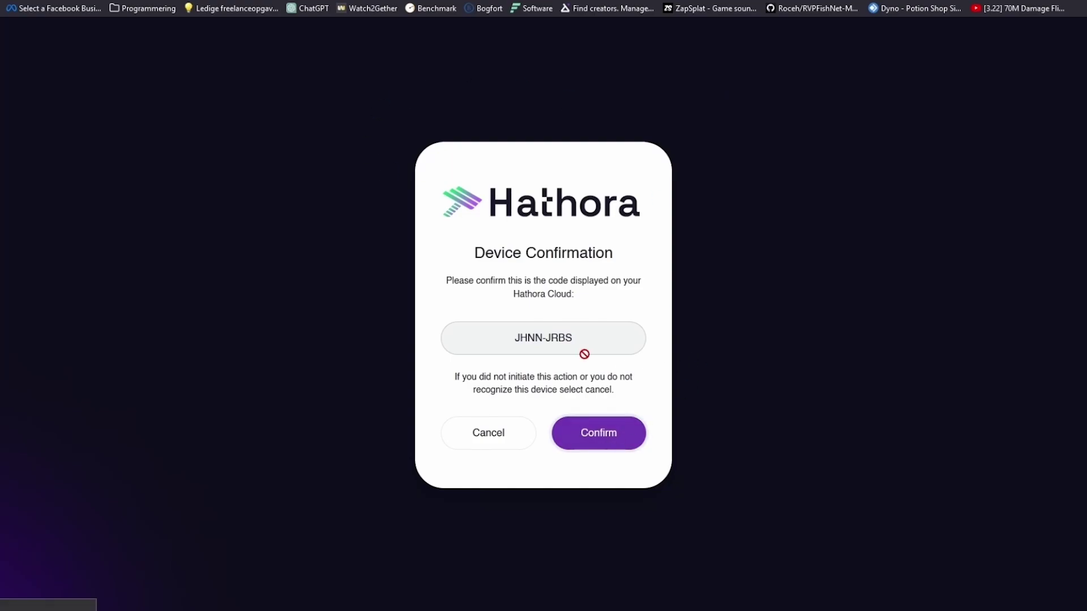
pyautogui.click(598, 433)
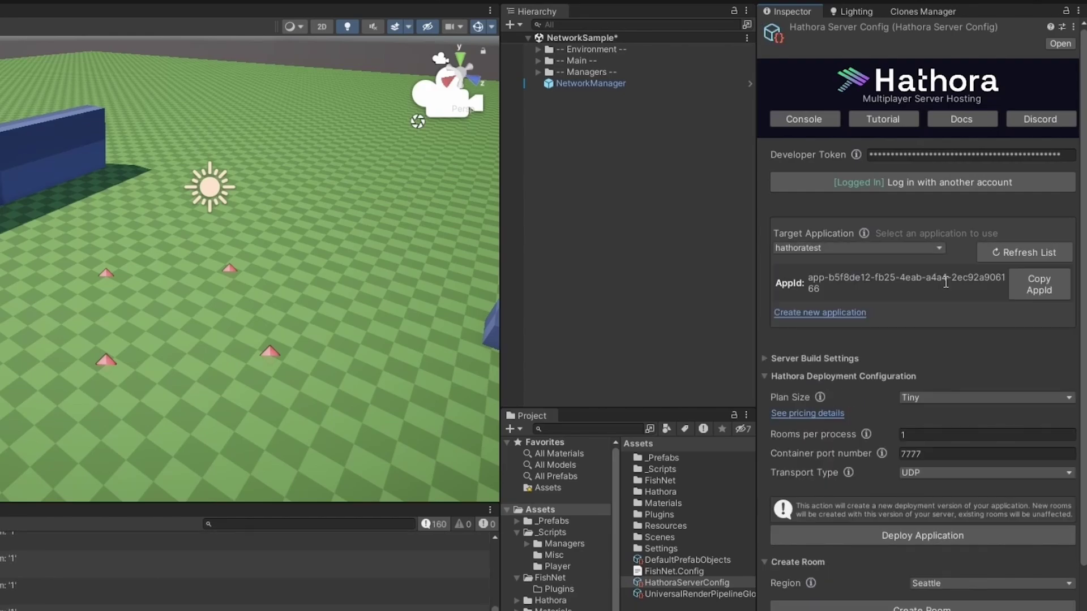
# Target the hathoratest application, refreshing the application list
pyautogui.click(837, 249)
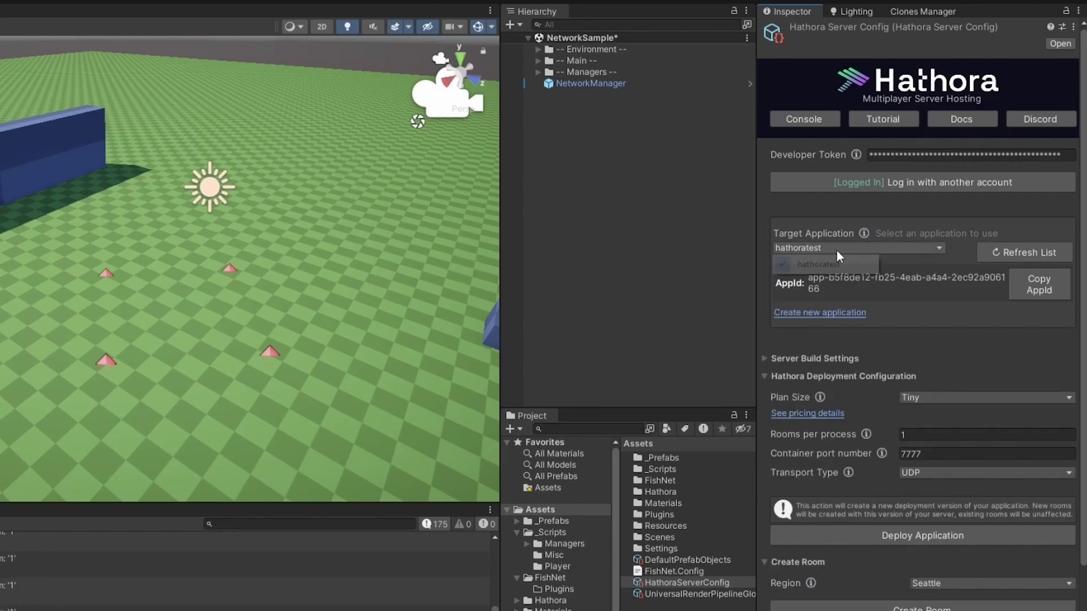
pyautogui.click(817, 265)
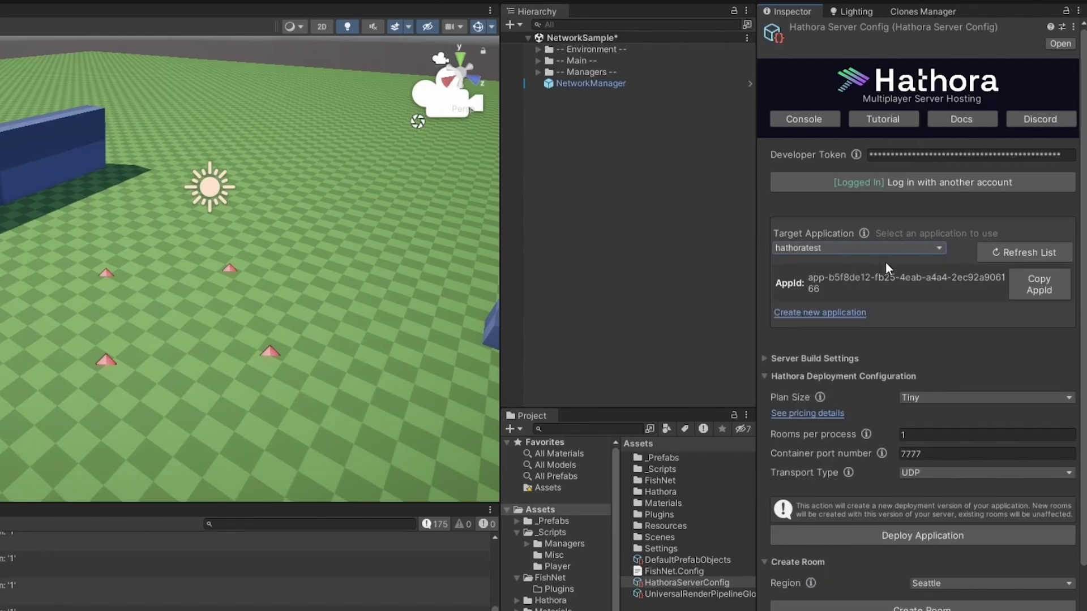
pyautogui.click(1011, 257)
pyautogui.click(881, 250)
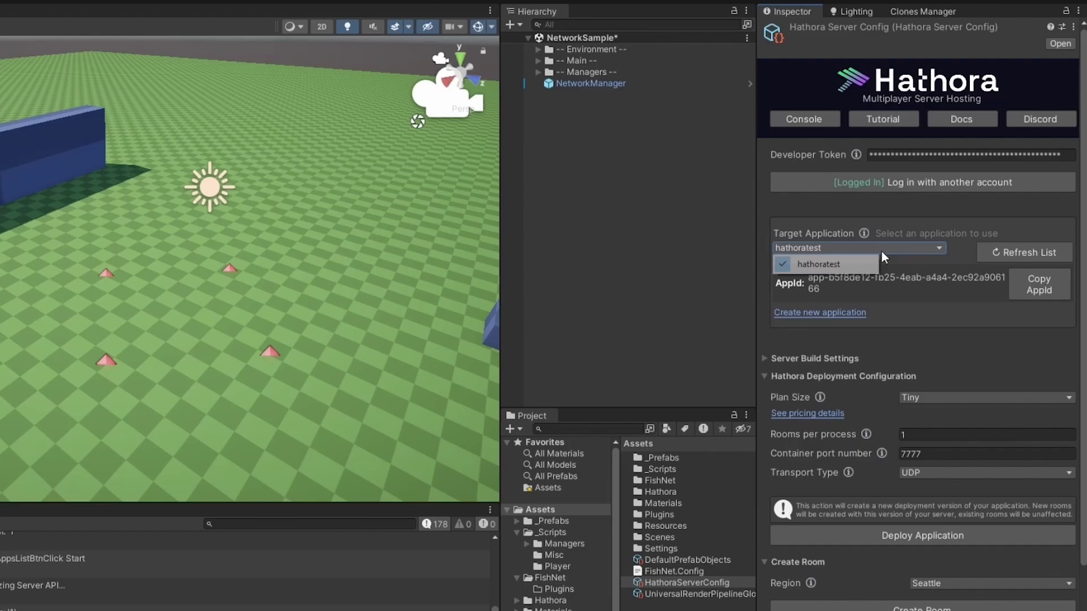
pyautogui.click(809, 261)
# Collapse the Deployment Configuration and Create Room sections
pyautogui.scroll(-1, 895, 166)
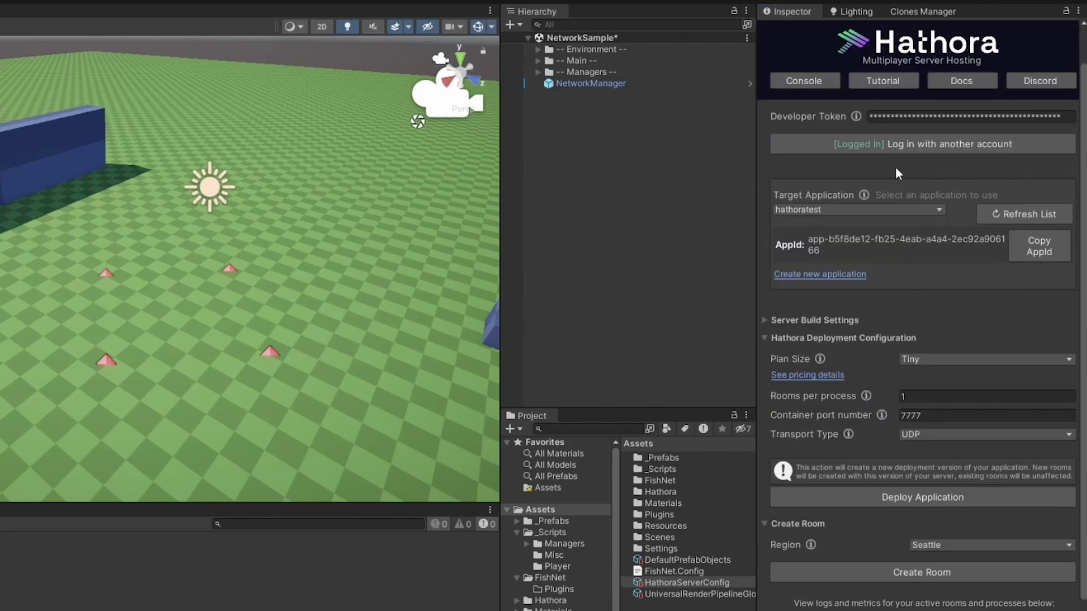
pyautogui.scroll(-1, 906, 328)
pyautogui.click(792, 324)
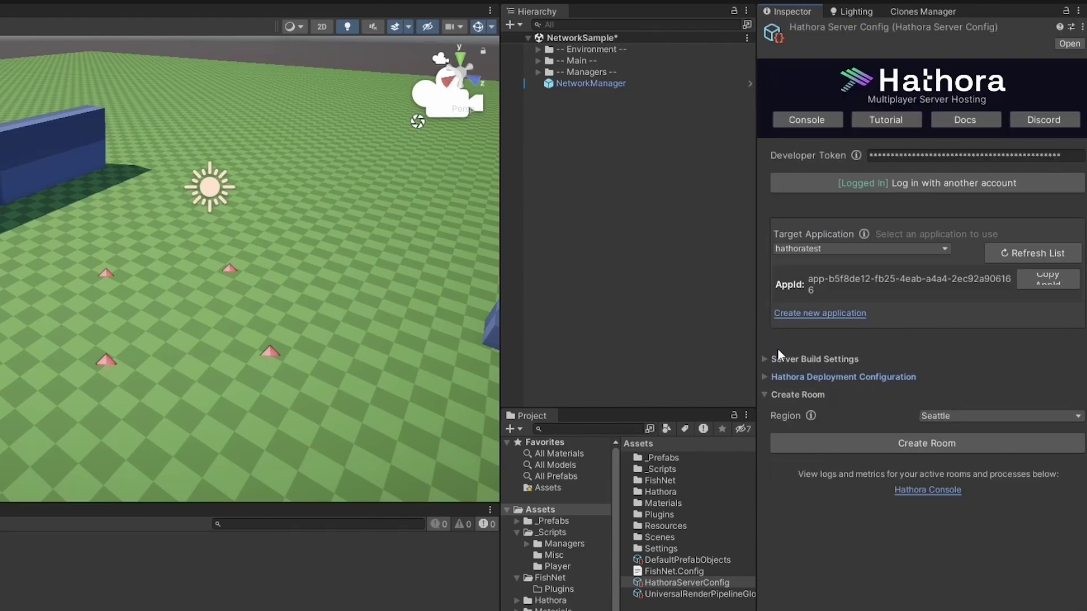
pyautogui.click(773, 397)
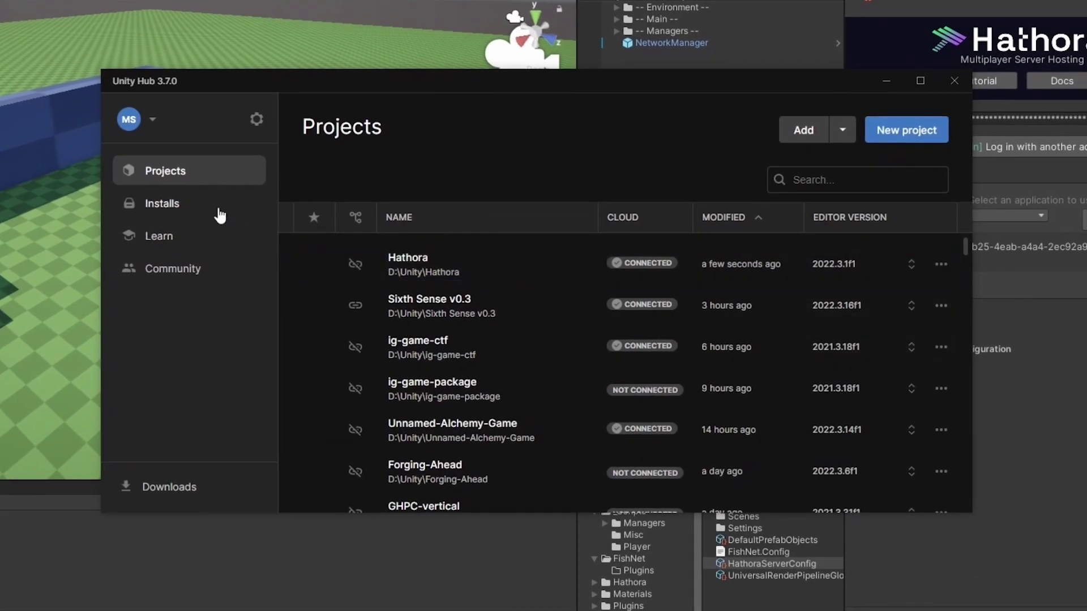
# Add Linux Build Support (Mono) and Linux Dedicated Server Build Support modules to editor 2021.3.18f1
pyautogui.click(286, 213)
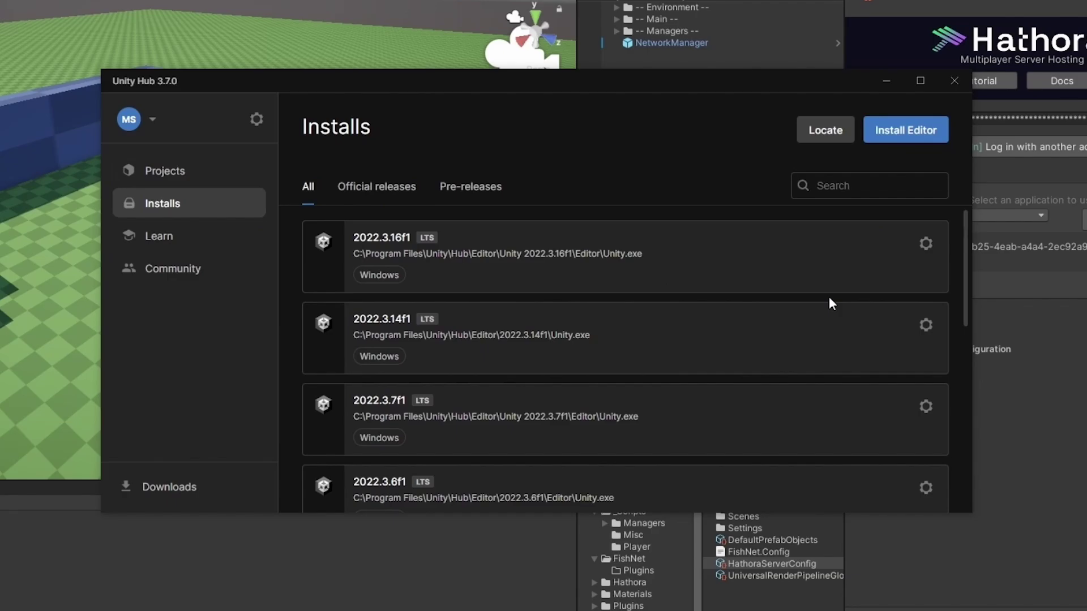
pyautogui.scroll(-5, 851, 421)
pyautogui.click(926, 362)
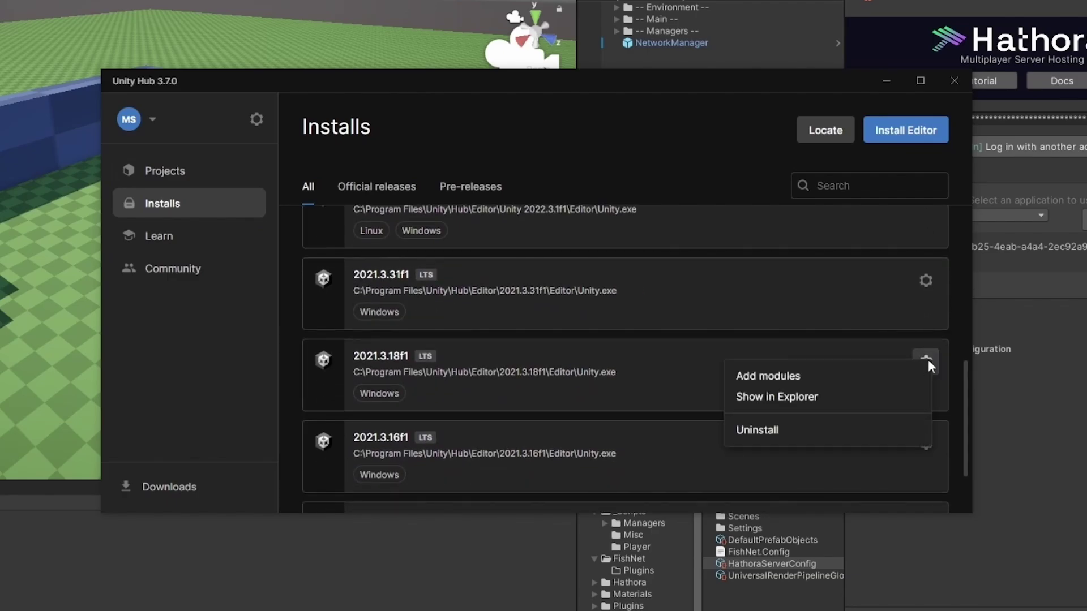
pyautogui.click(770, 375)
pyautogui.scroll(-3, 447, 357)
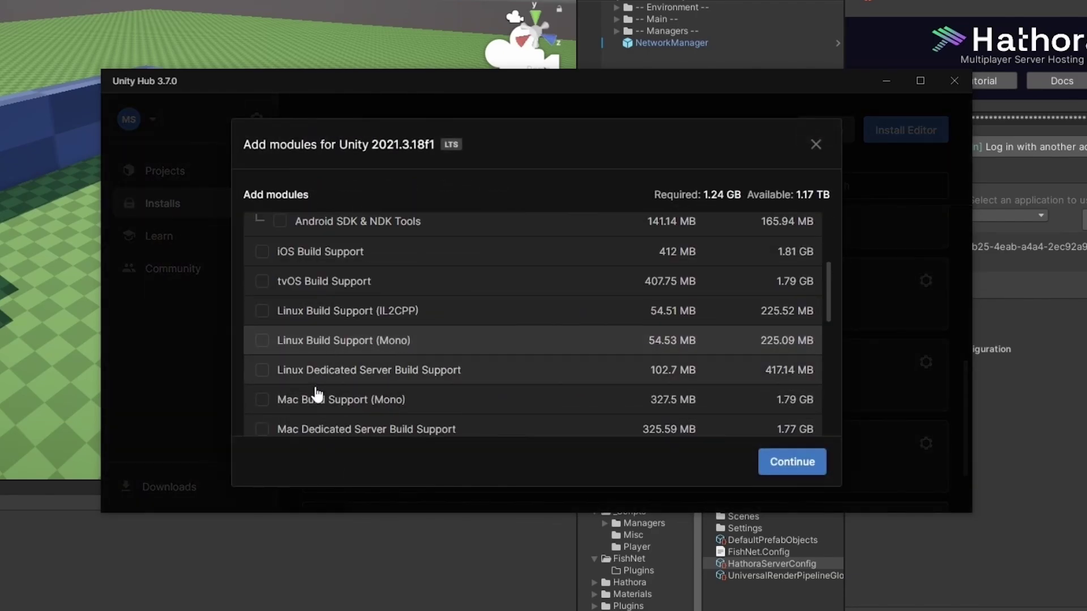
pyautogui.click(341, 346)
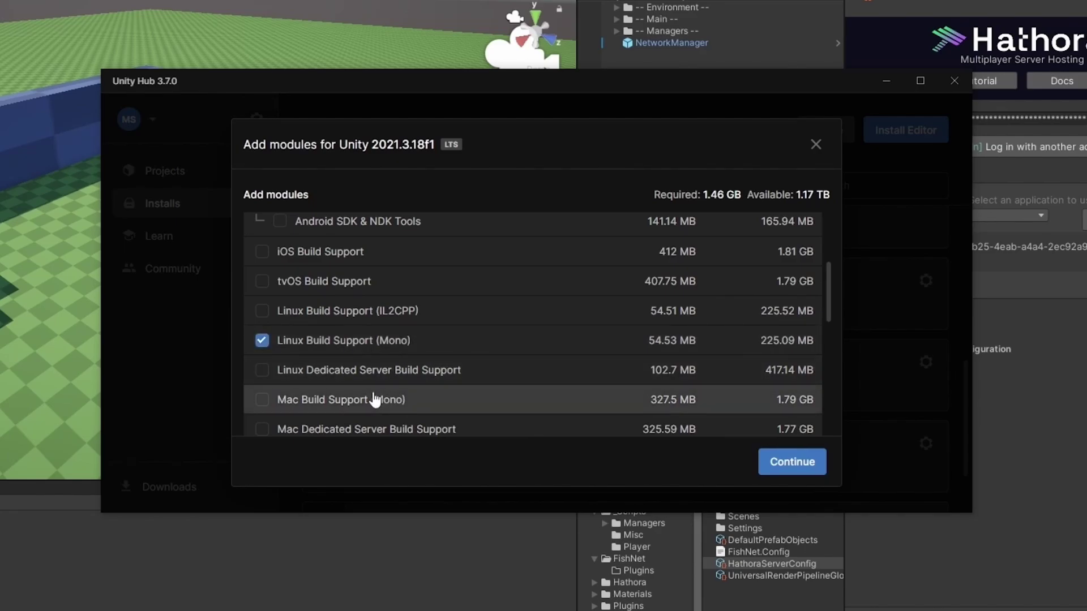
pyautogui.click(343, 375)
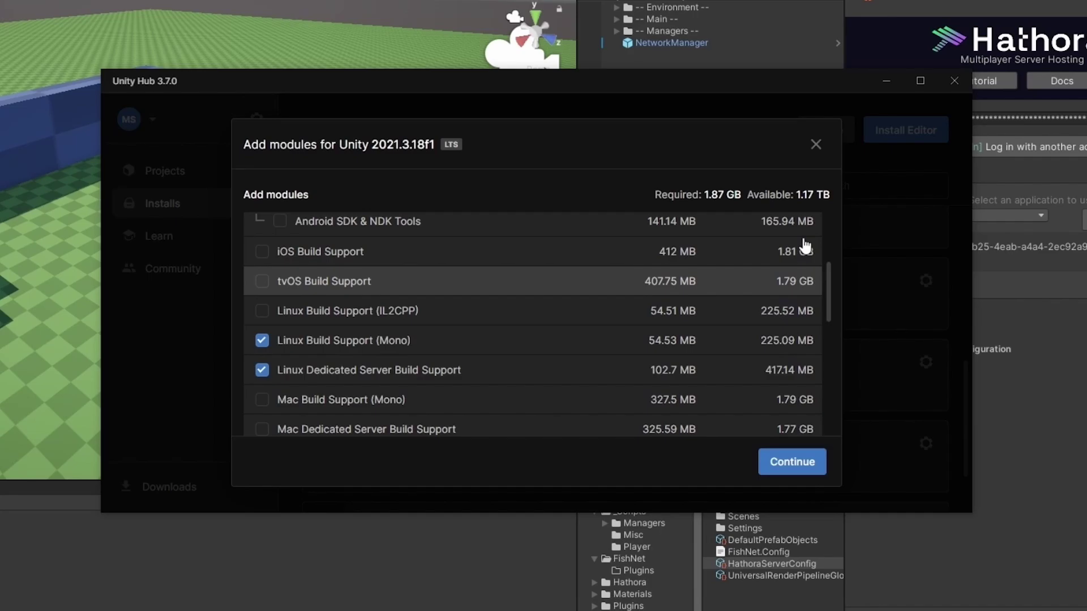
# Close the modules window, minimize Unity Hub, and expand Server Build Settings in Unity
pyautogui.click(816, 145)
pyautogui.click(886, 81)
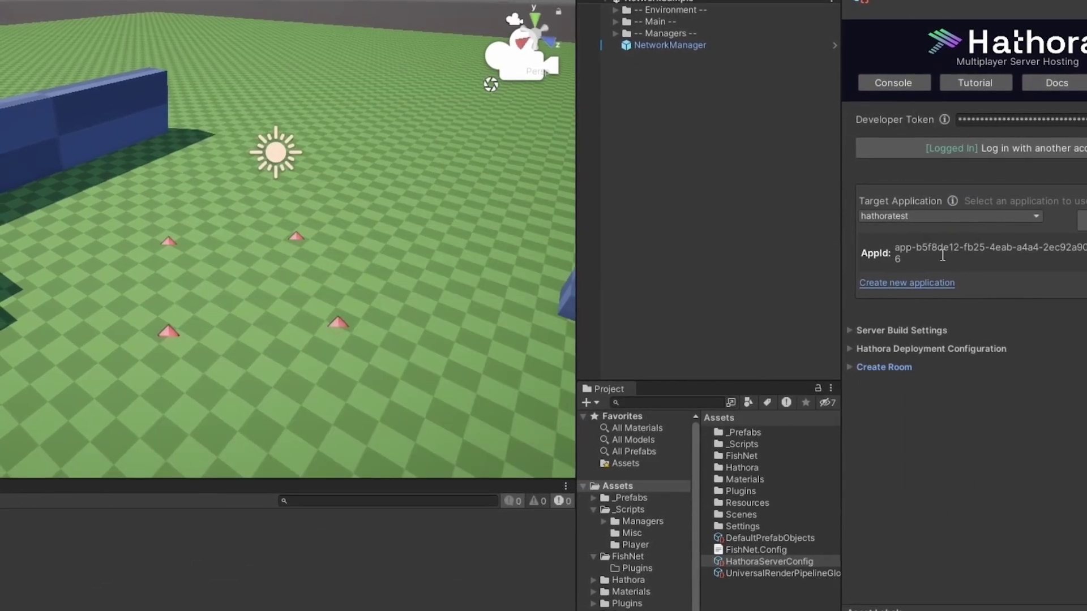
pyautogui.click(839, 330)
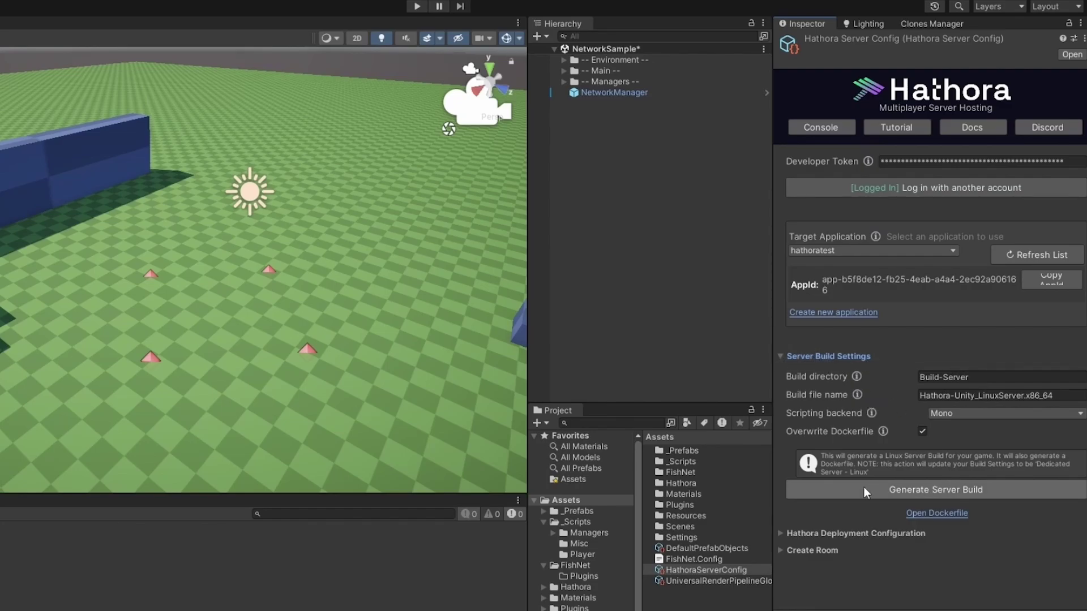
# Select NetworkManager and confirm its Tugboat server port is 7770
pyautogui.click(657, 94)
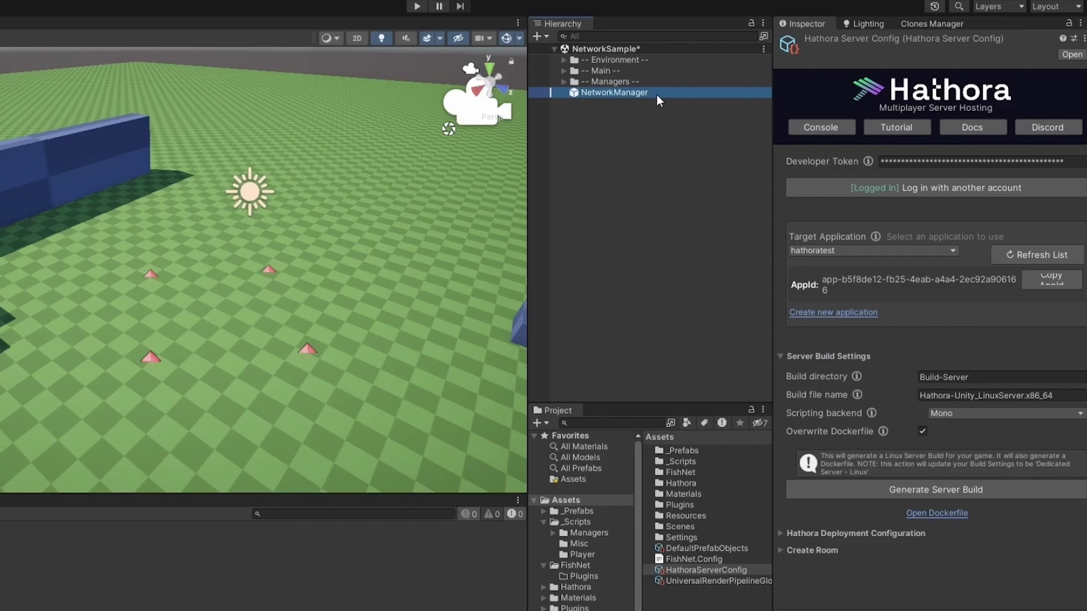
pyautogui.click(911, 268)
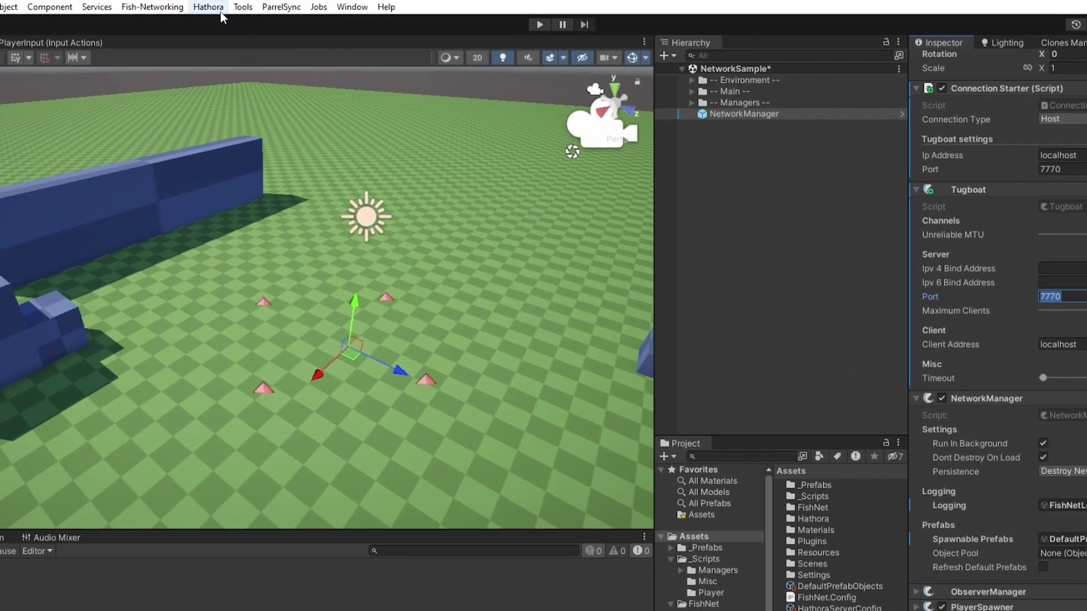
# Generate the Linux server build from the last-used HathoraServerConfig and check the log shows success
pyautogui.click(208, 7)
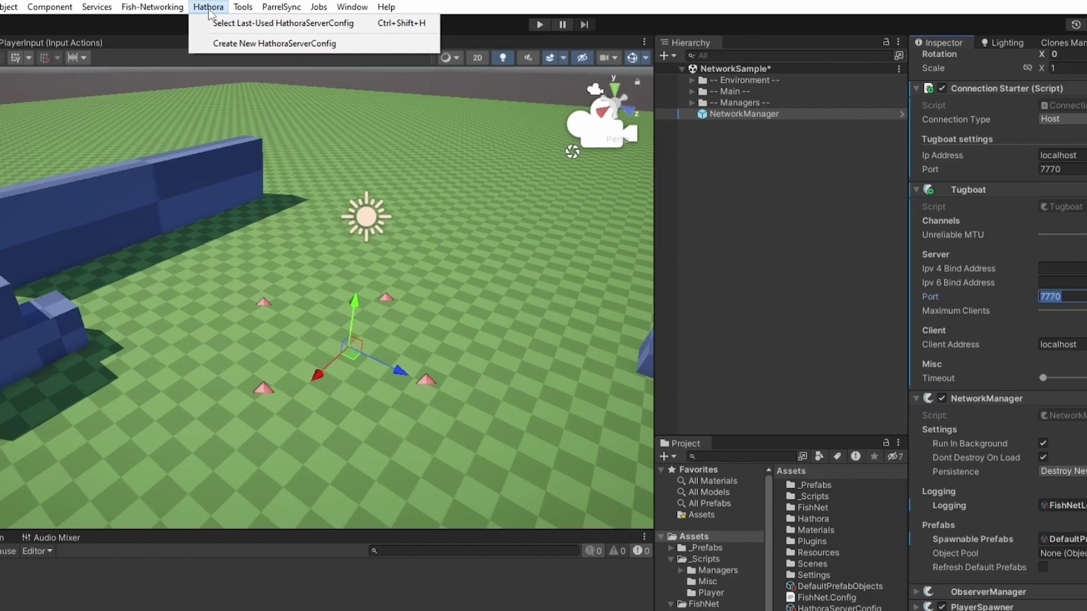
pyautogui.click(217, 23)
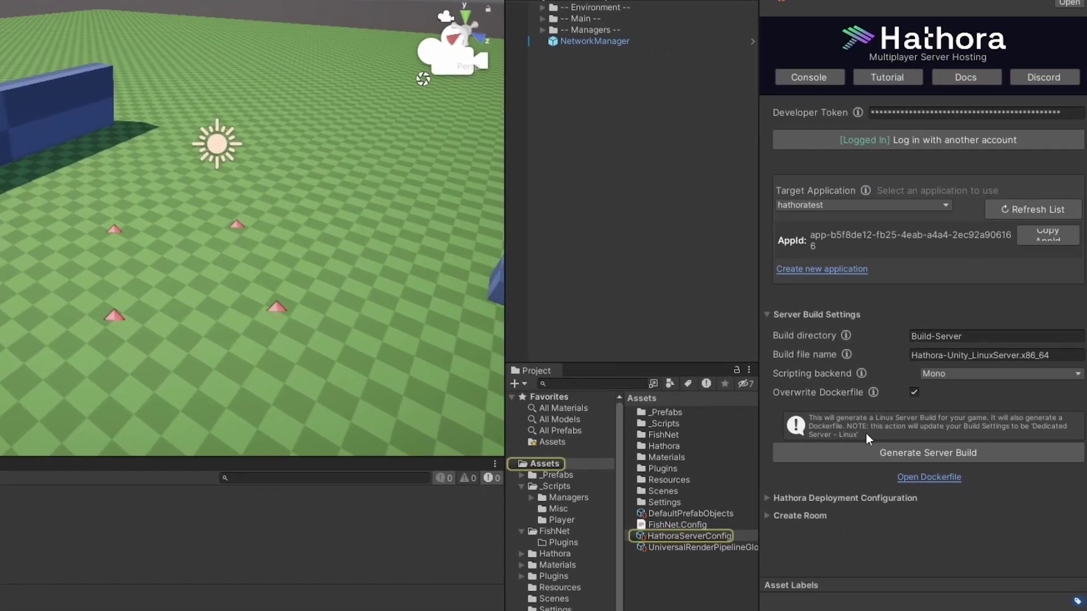
pyautogui.click(928, 454)
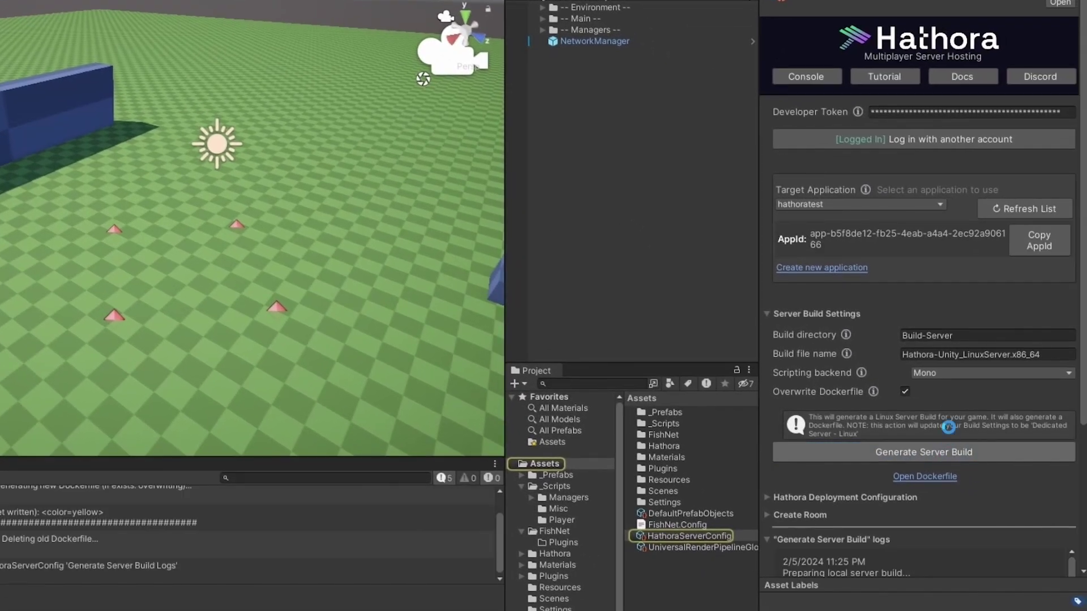
pyautogui.scroll(-2, 826, 385)
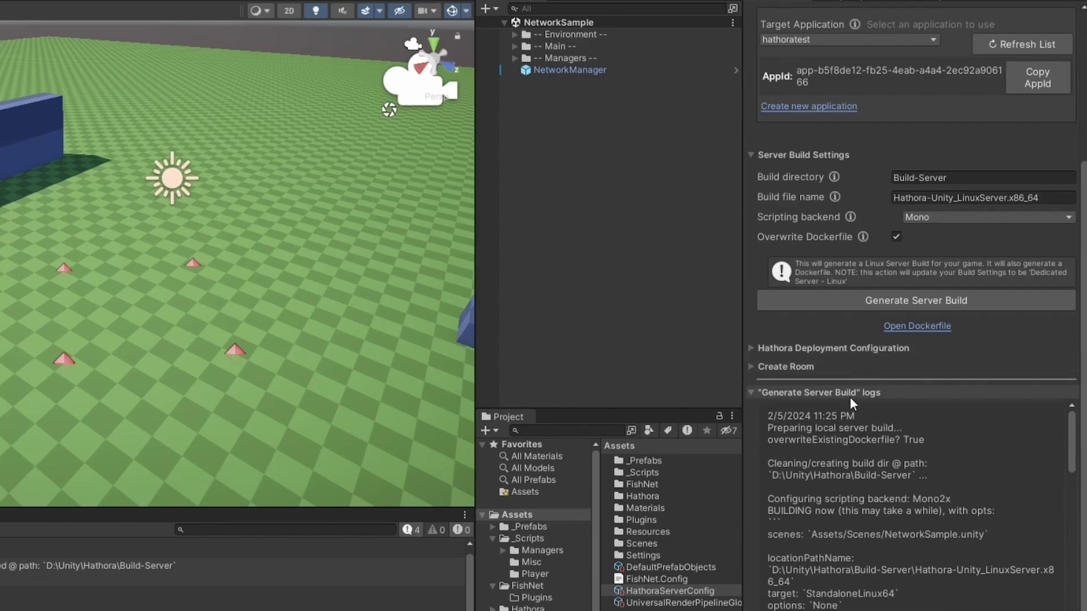
pyautogui.moveTo(1067, 453); pyautogui.dragTo(1082, 608)
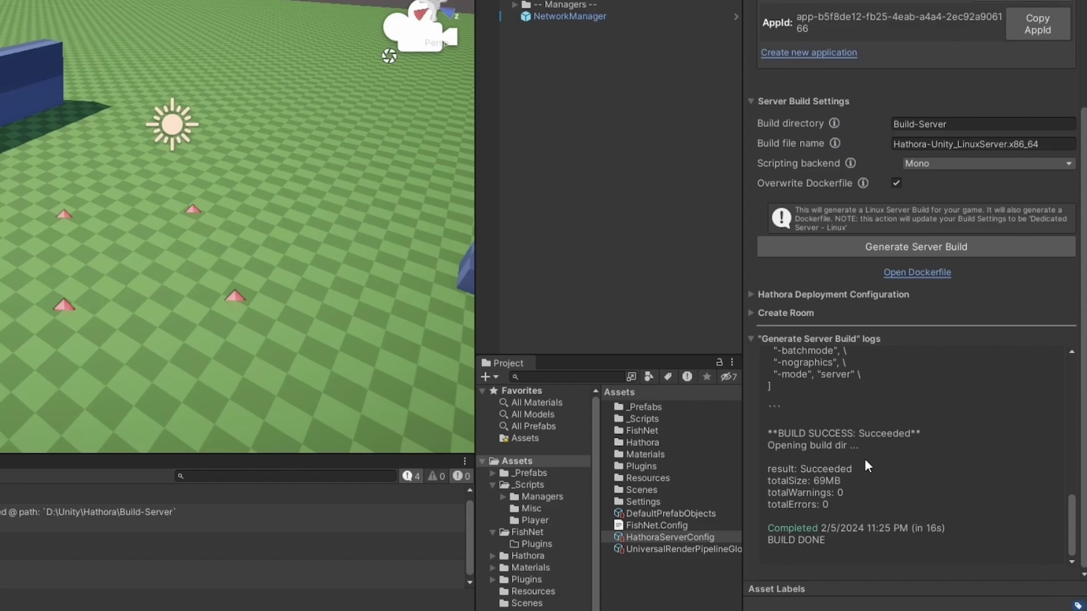
# Deploy hathoratest on the Tiny plan with port 7770 and confirm DEPLOYMENT DONE in the log
pyautogui.click(780, 333)
pyautogui.click(765, 304)
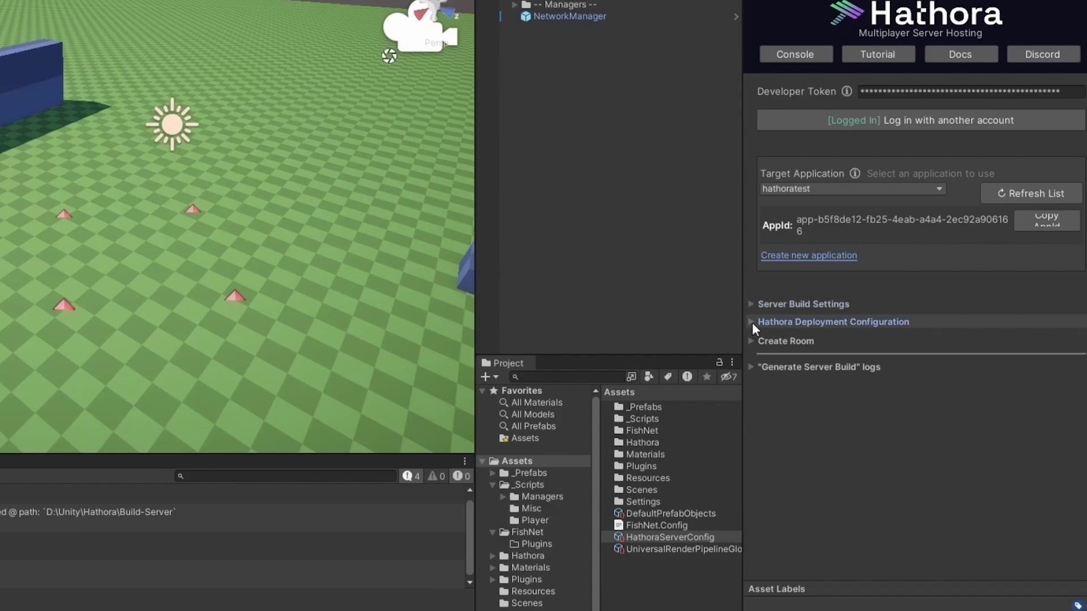
pyautogui.click(752, 322)
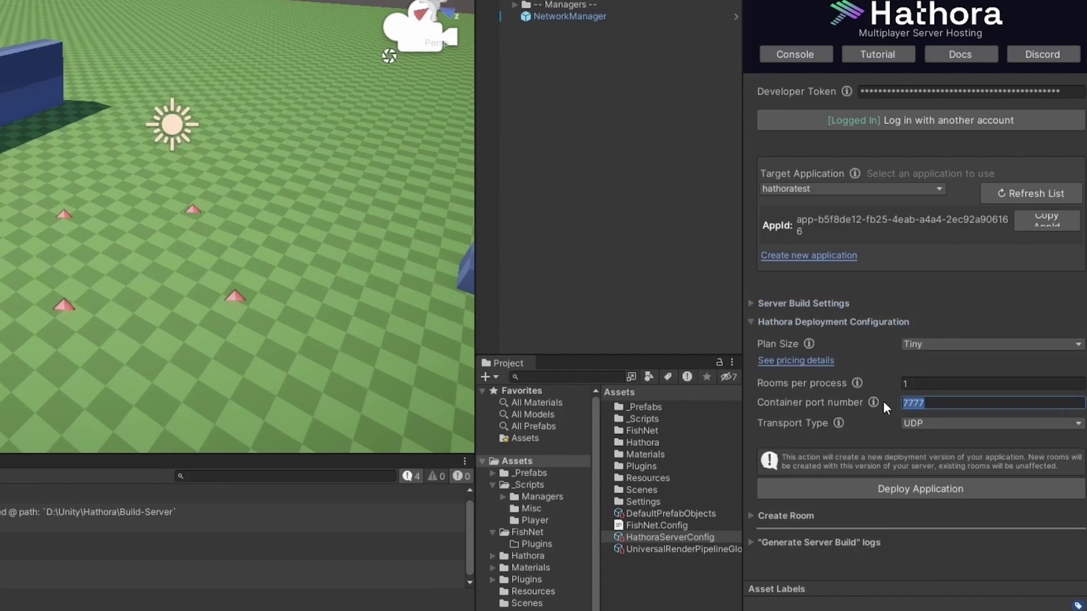
pyautogui.write('7')
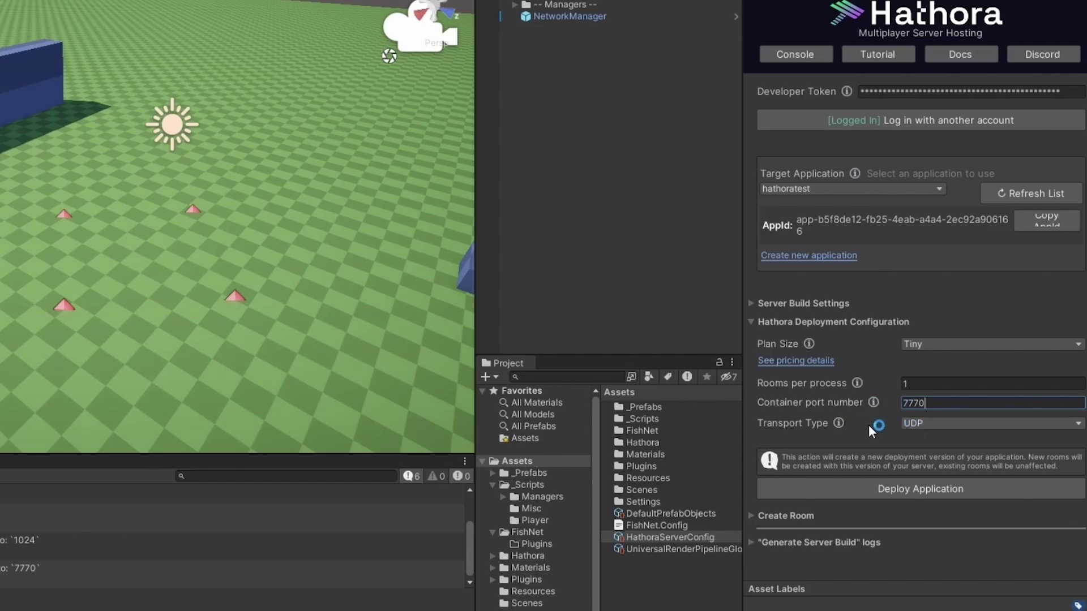
pyautogui.click(928, 344)
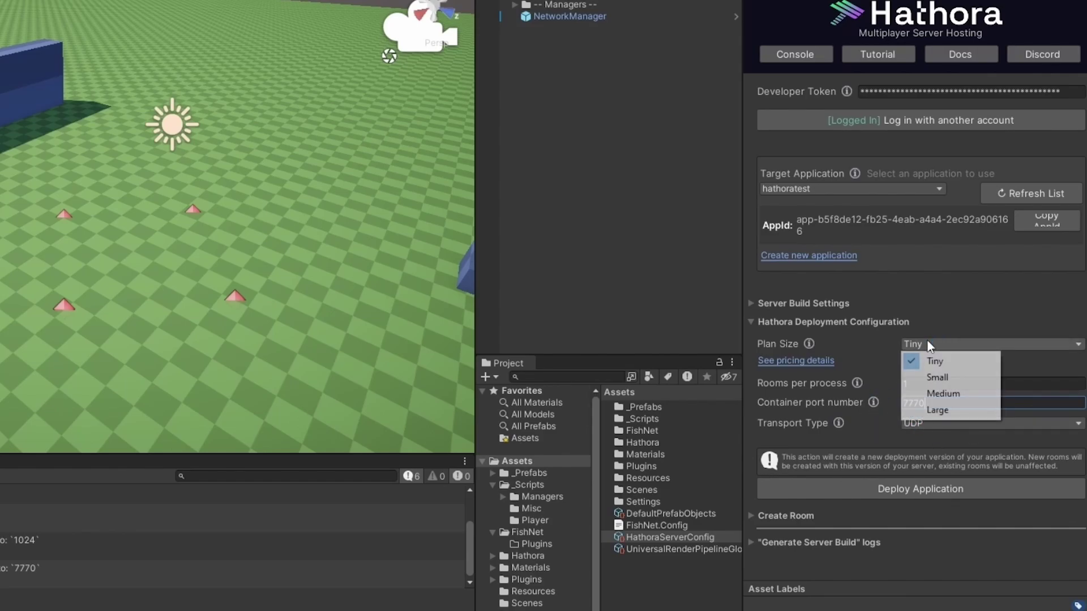
pyautogui.click(932, 360)
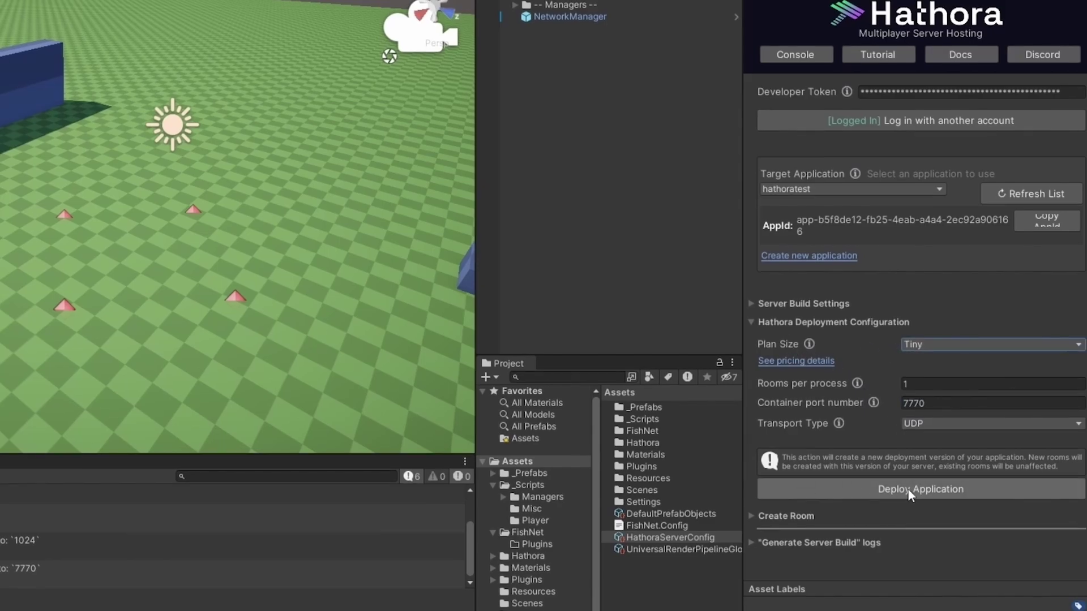
pyautogui.click(886, 490)
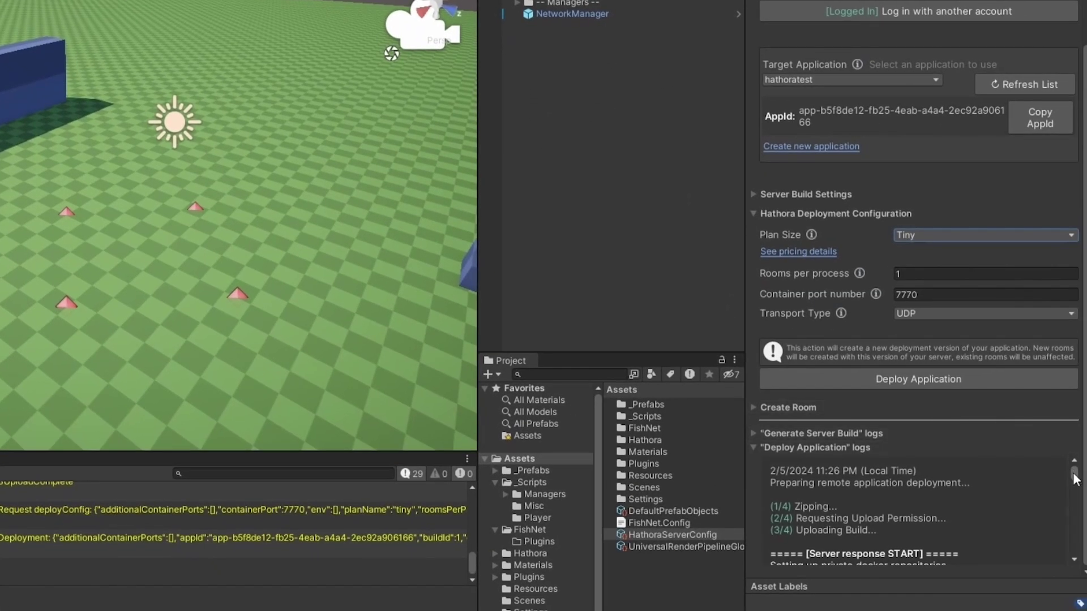
pyautogui.moveTo(1075, 479); pyautogui.dragTo(1082, 574)
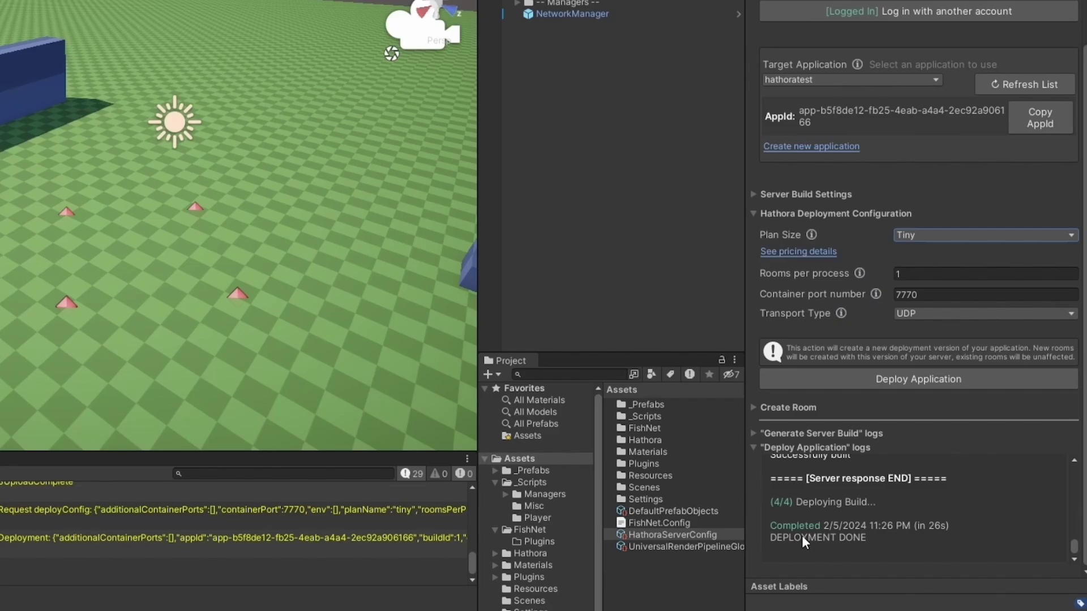
# Create a room in Frankfurt and copy its connection info bcdb9p.edge.hathora.dev:12783
pyautogui.click(815, 448)
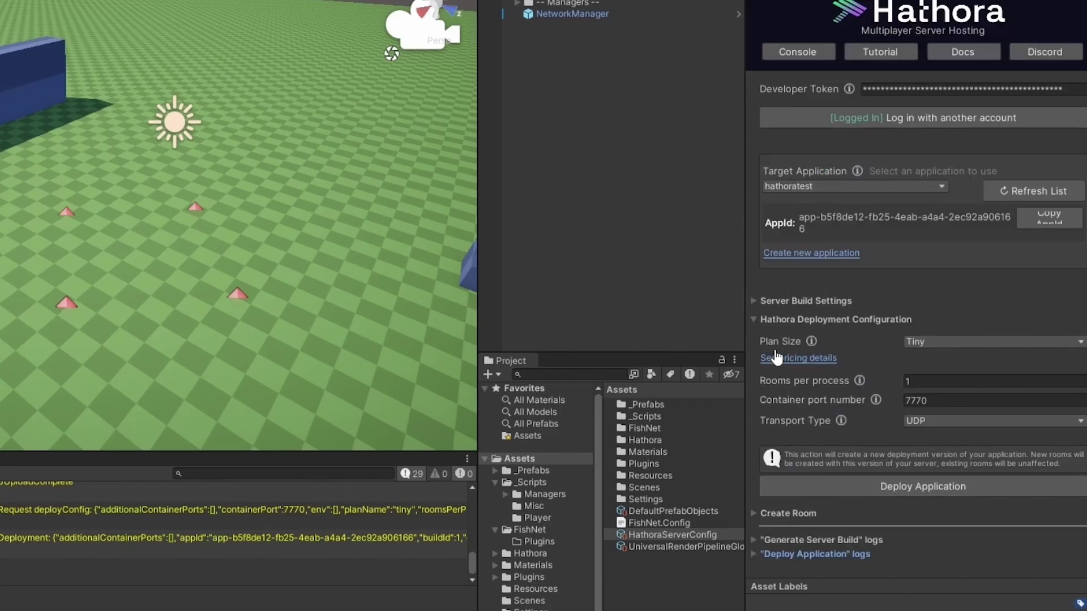
pyautogui.click(776, 319)
pyautogui.click(765, 338)
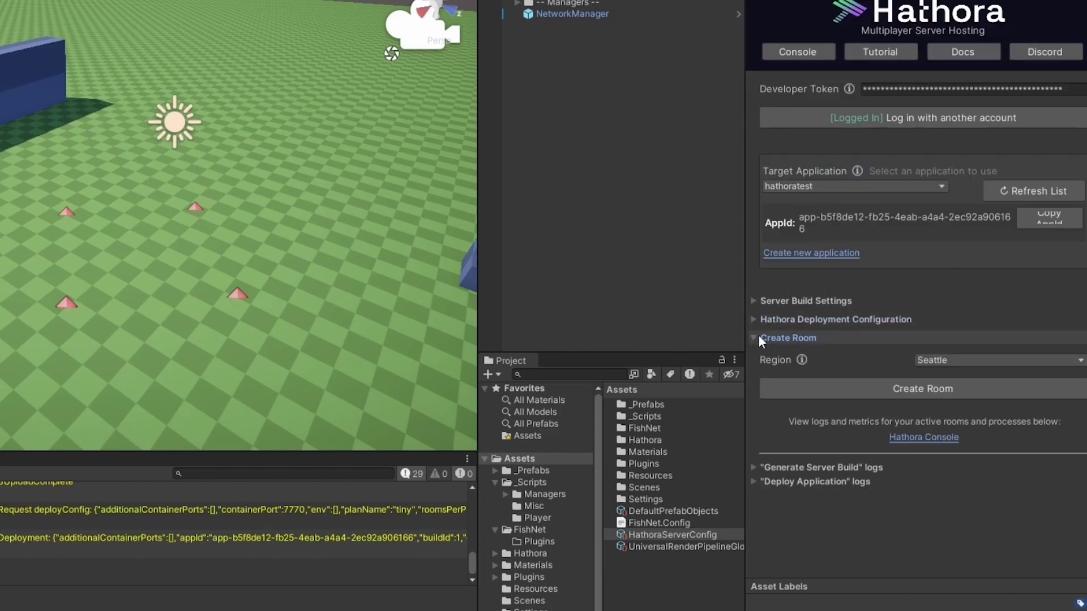
pyautogui.click(954, 359)
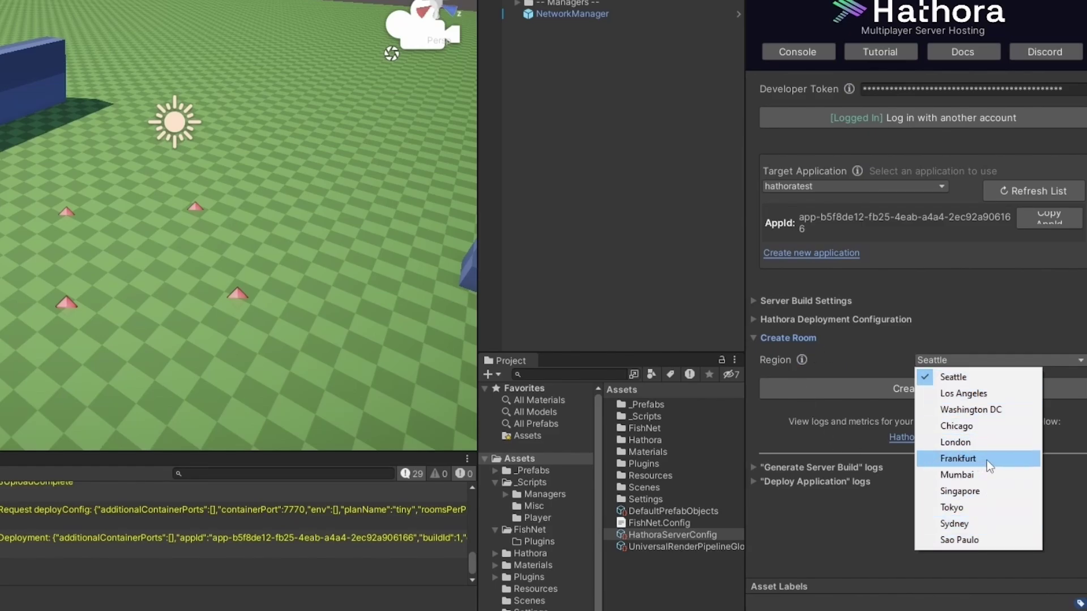
pyautogui.click(958, 459)
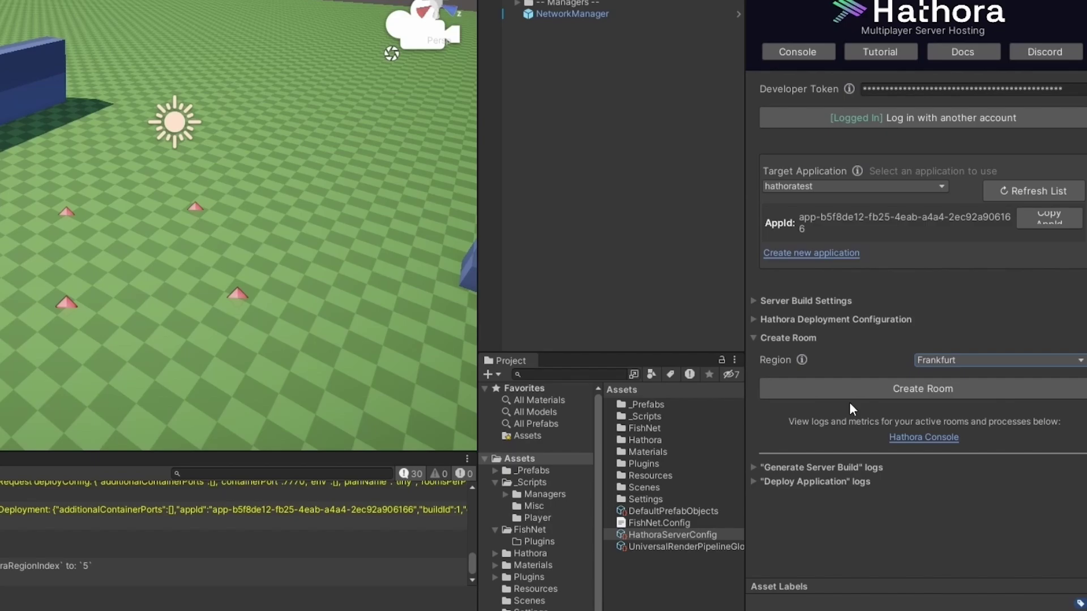
pyautogui.click(926, 389)
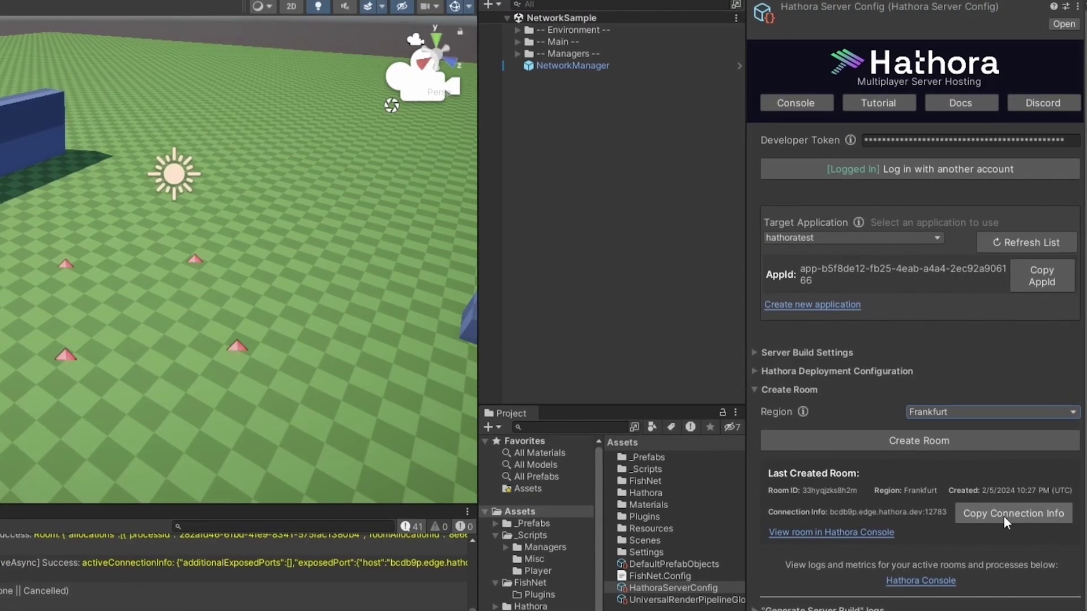
pyautogui.click(1006, 519)
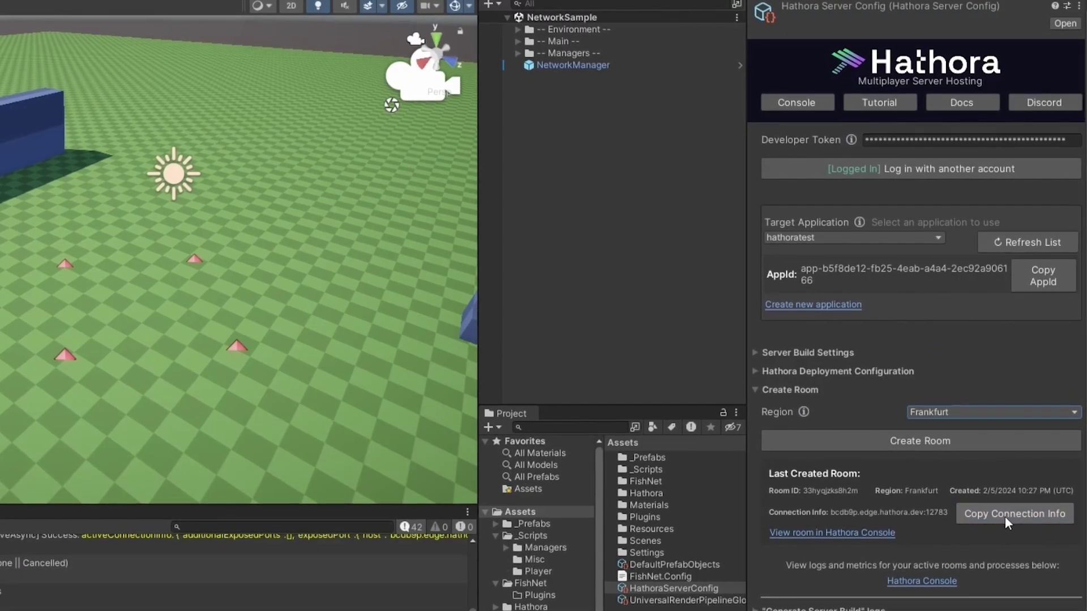
# Point NetworkManager's Client connection at bcdb9p.edge.hathora.dev, port 12783, and start Play mode
pyautogui.click(637, 64)
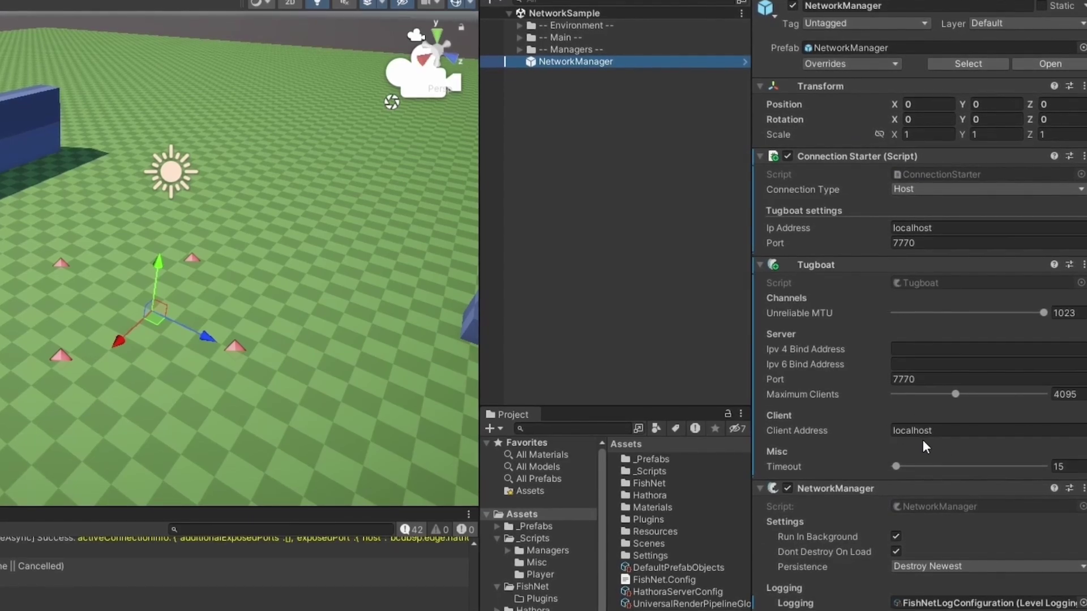
pyautogui.click(943, 433)
pyautogui.click(927, 378)
pyautogui.click(957, 228)
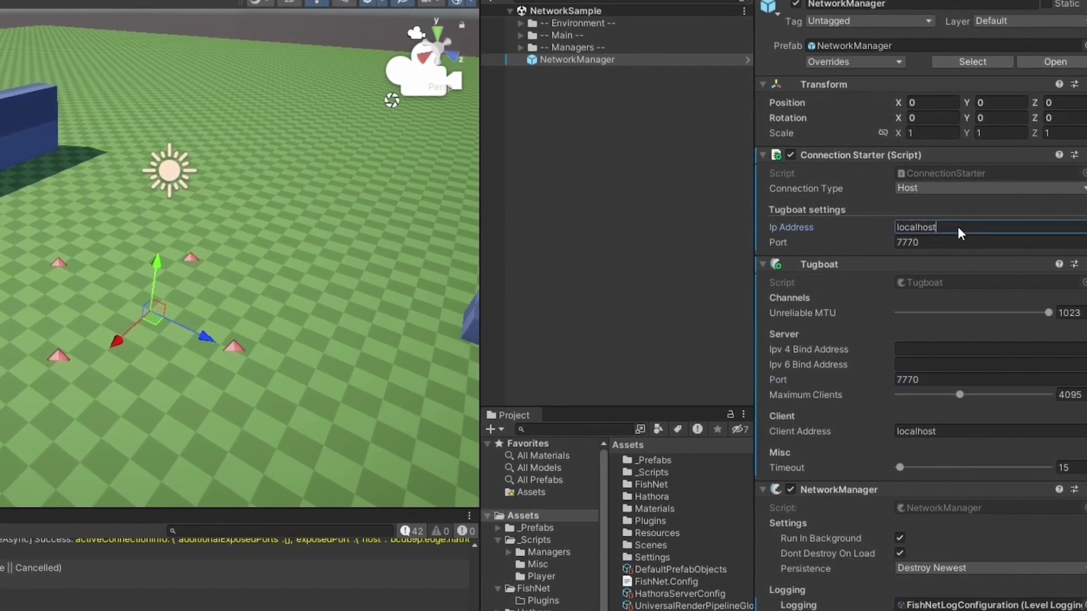
pyautogui.hotkey('ctrl', 'a')
pyautogui.hotkey('ctrl', 'v')
pyautogui.moveTo(1034, 226); pyautogui.dragTo(1013, 225)
pyautogui.press('BackSpace')
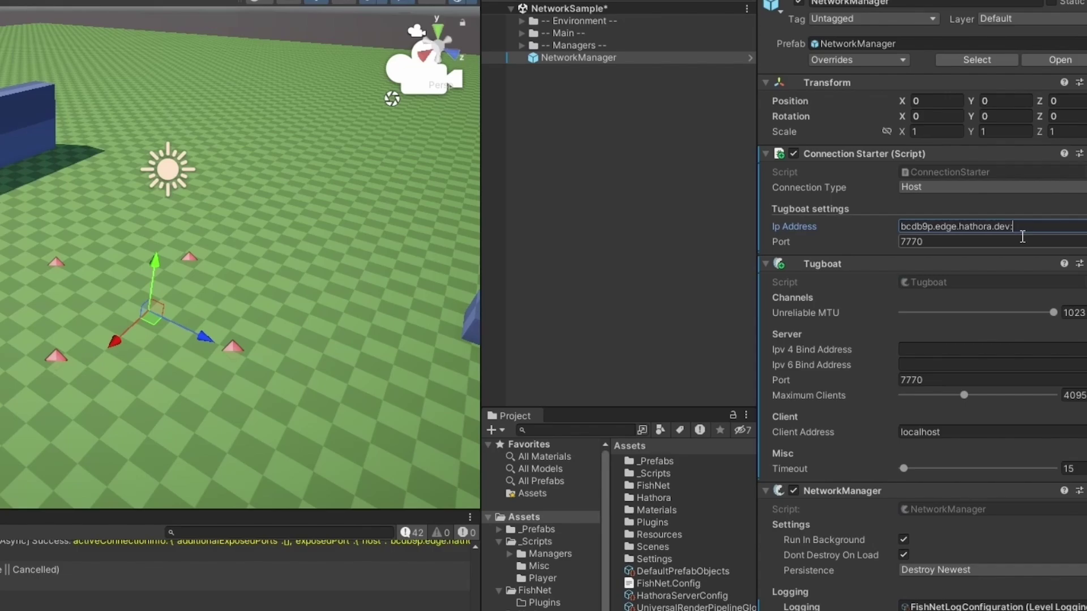
pyautogui.press('BackSpace')
pyautogui.press('Tab')
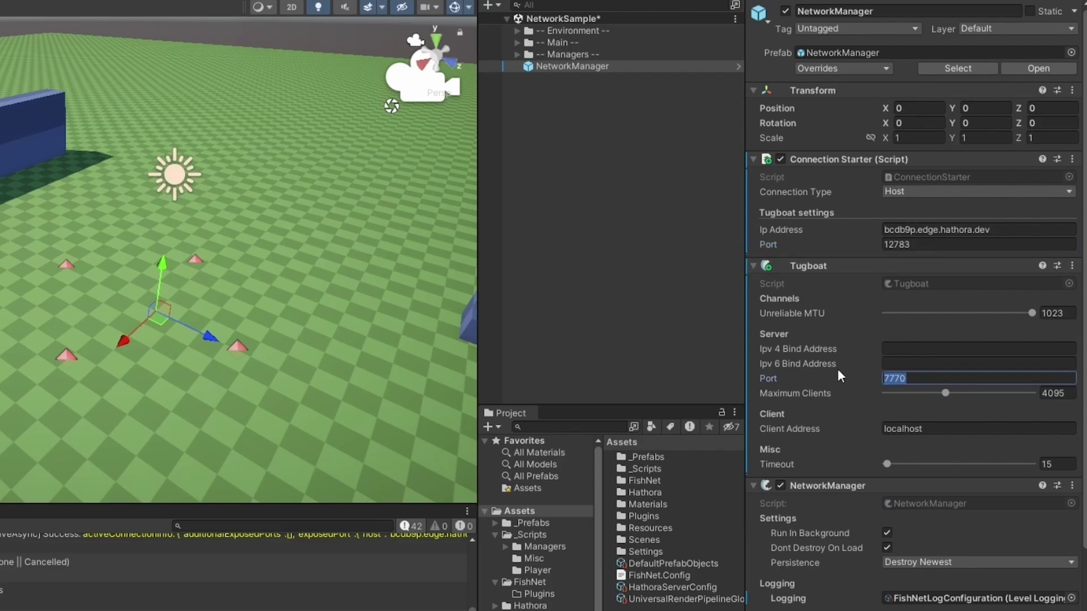
pyautogui.click(924, 240)
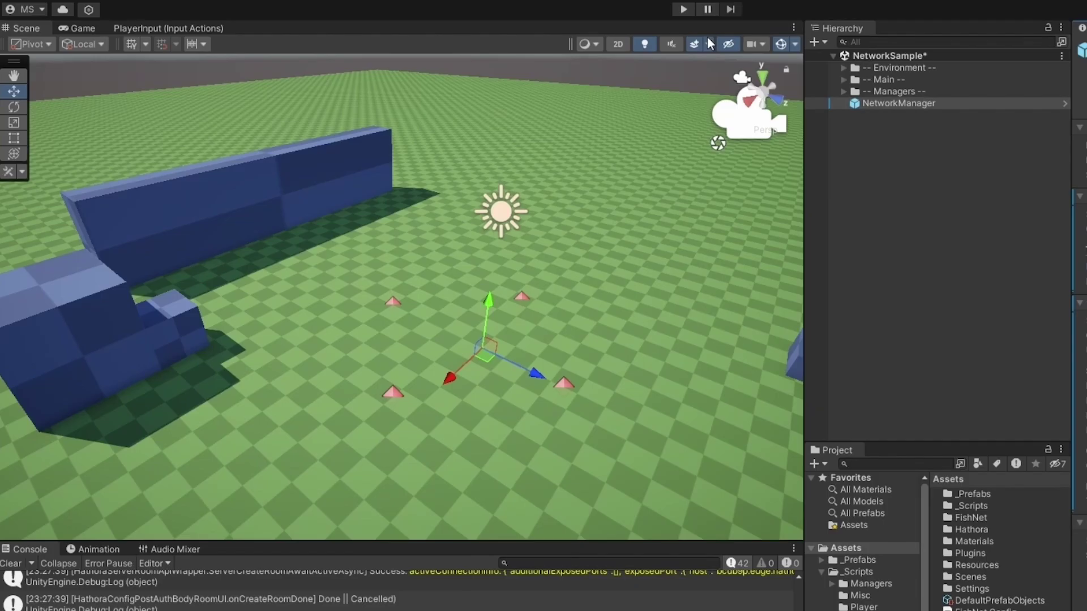
pyautogui.click(356, 0)
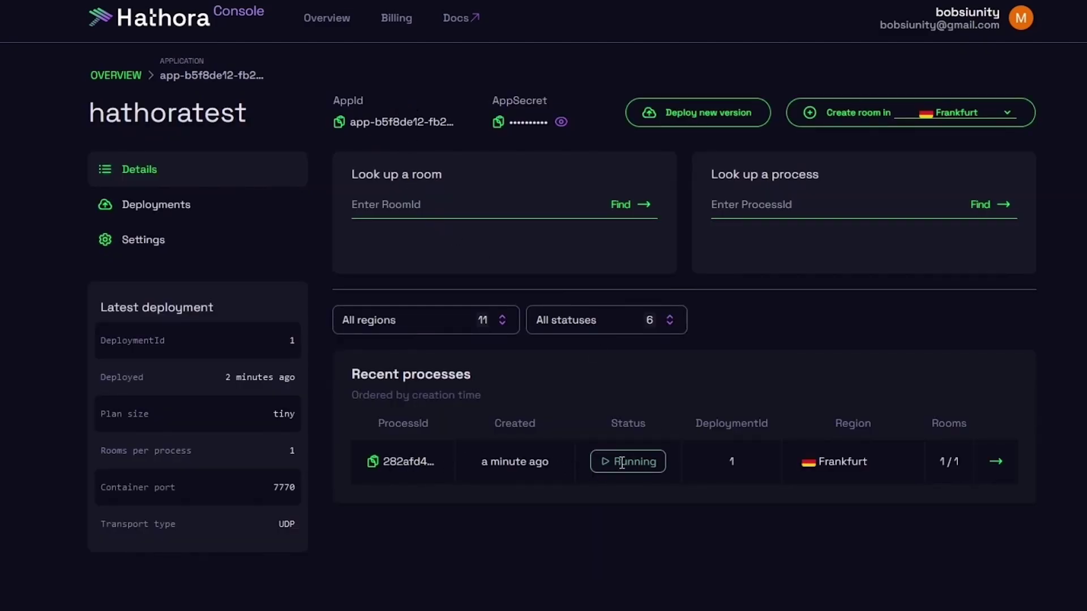
# Open the Frankfurt process details and review its 2 connections, CPU/memory charts and process logs
pyautogui.click(996, 461)
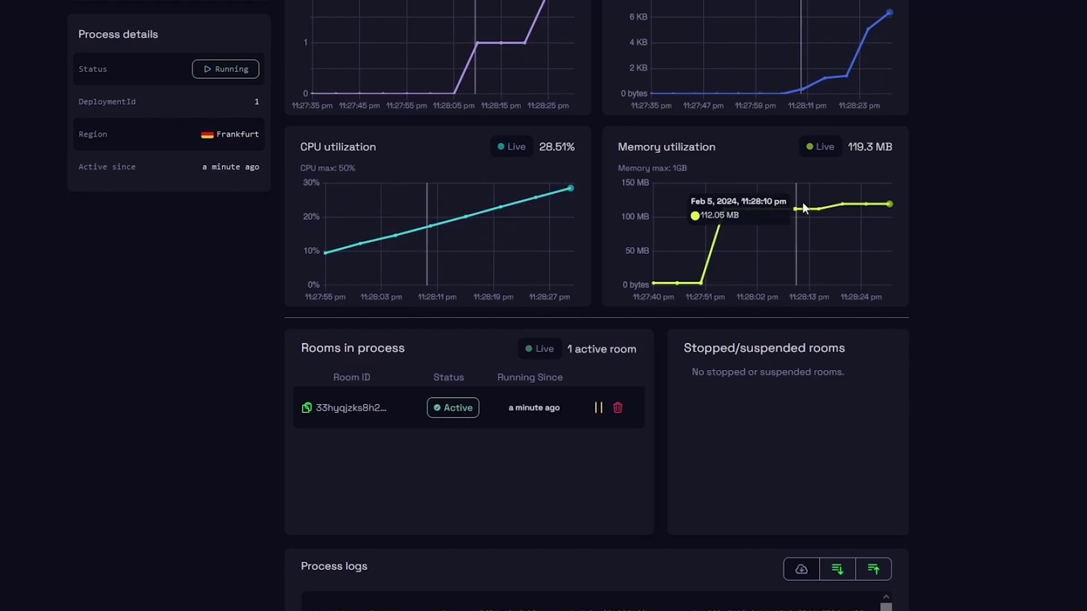
pyautogui.scroll(3, 919, 336)
pyautogui.scroll(-10, 715, 269)
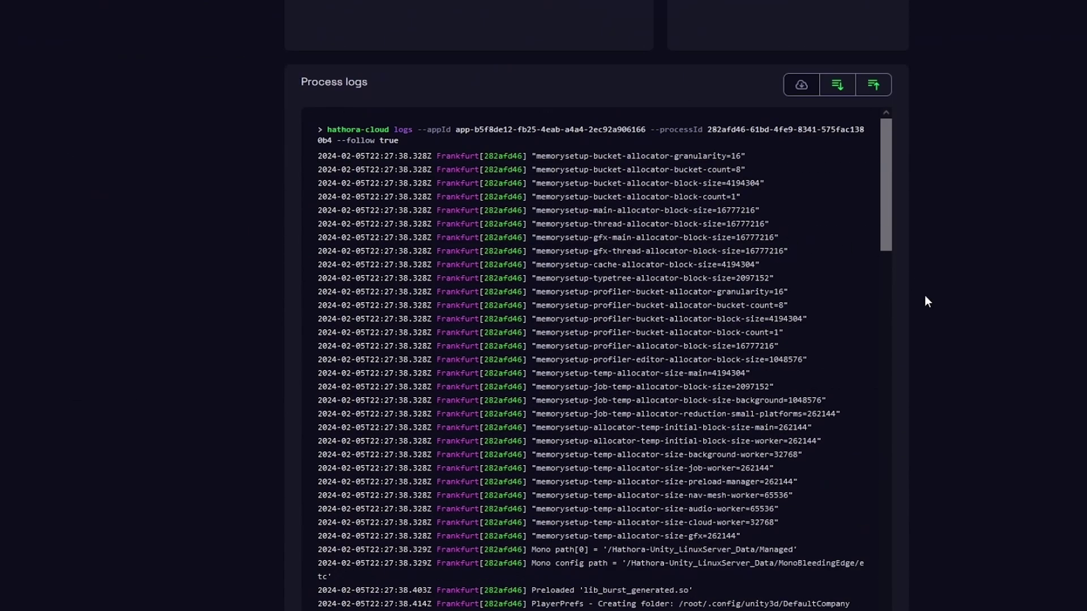
pyautogui.scroll(1, 899, 178)
pyautogui.moveTo(898, 178); pyautogui.dragTo(911, 608)
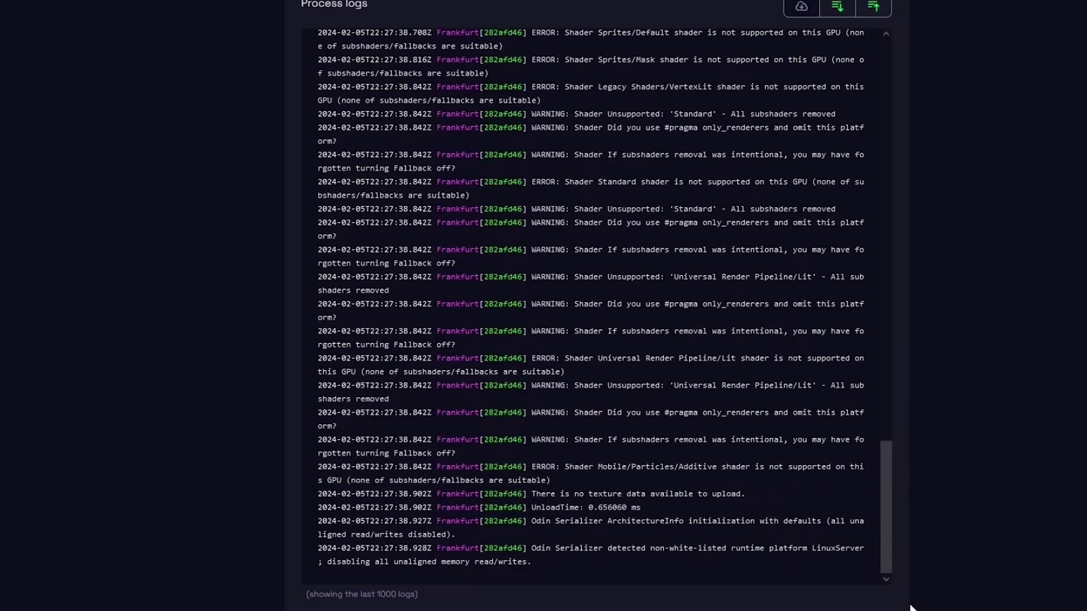
pyautogui.moveTo(888, 562); pyautogui.dragTo(959, 194)
pyautogui.scroll(10, 966, 344)
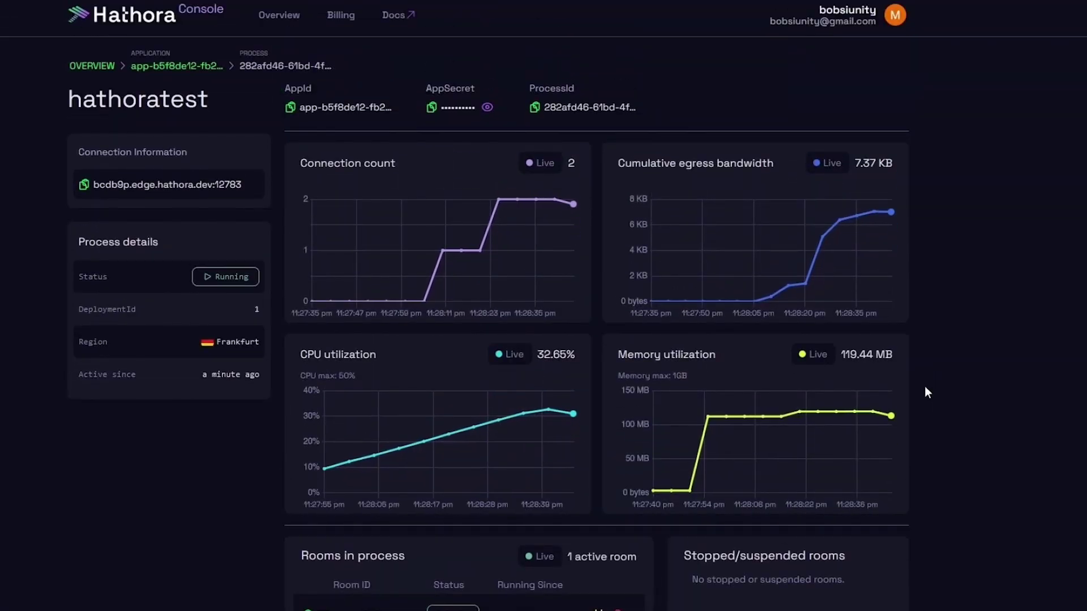
pyautogui.scroll(-8, 925, 387)
pyautogui.scroll(5, 247, 563)
pyautogui.scroll(4, 246, 564)
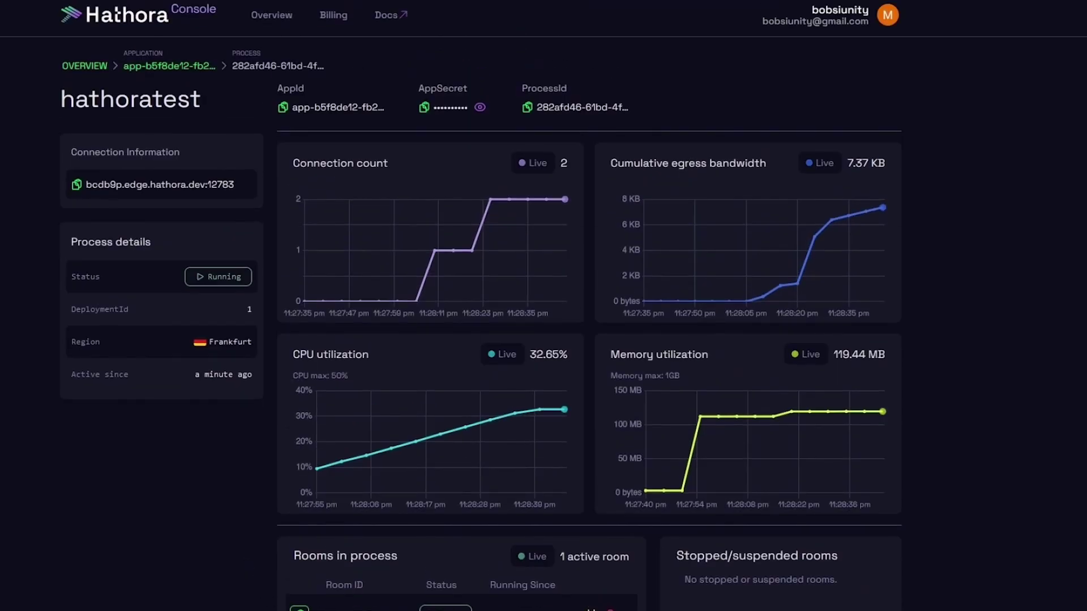
# Stop the running game in Unity and select the HathoraServerConfig asset
pyautogui.click(339, 558)
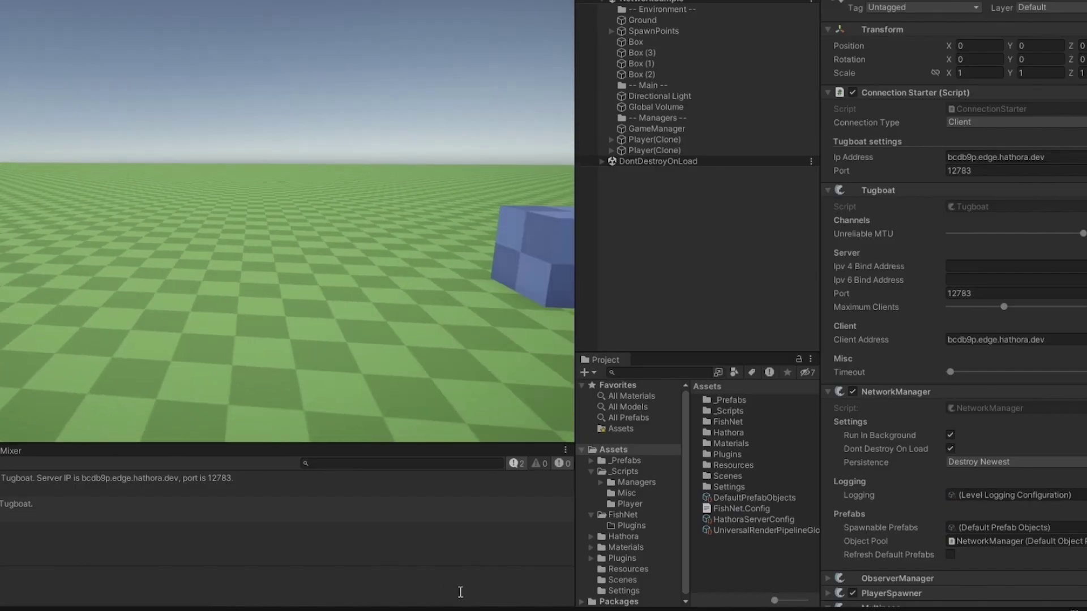
pyautogui.click(629, 8)
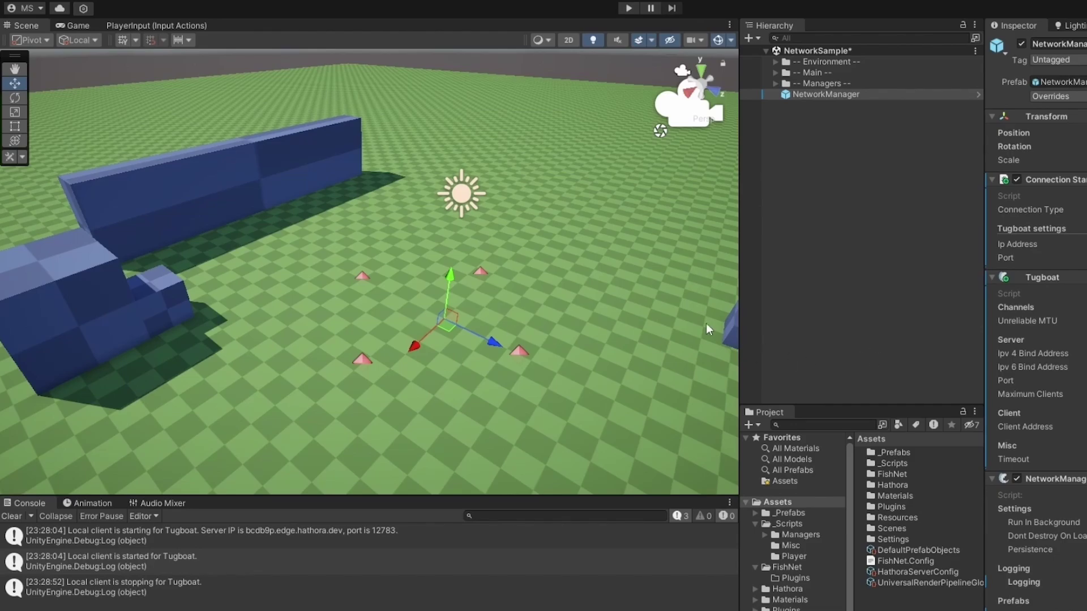
pyautogui.click(939, 572)
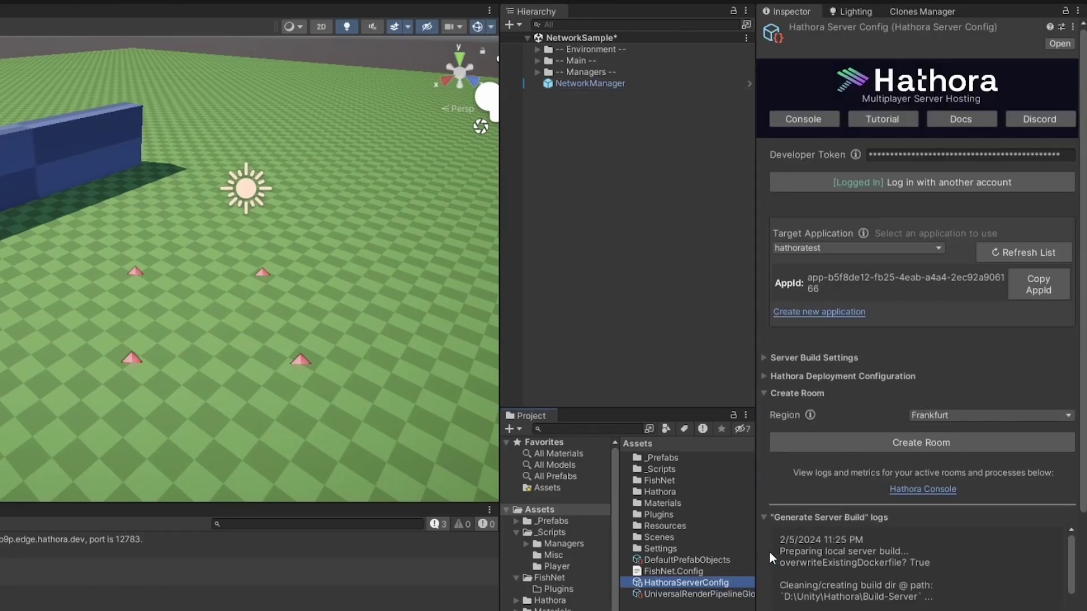
pyautogui.scroll(-2, 769, 552)
# Collapse the server build log and room creation sections, then expand and collapse deployment configuration
pyautogui.click(816, 460)
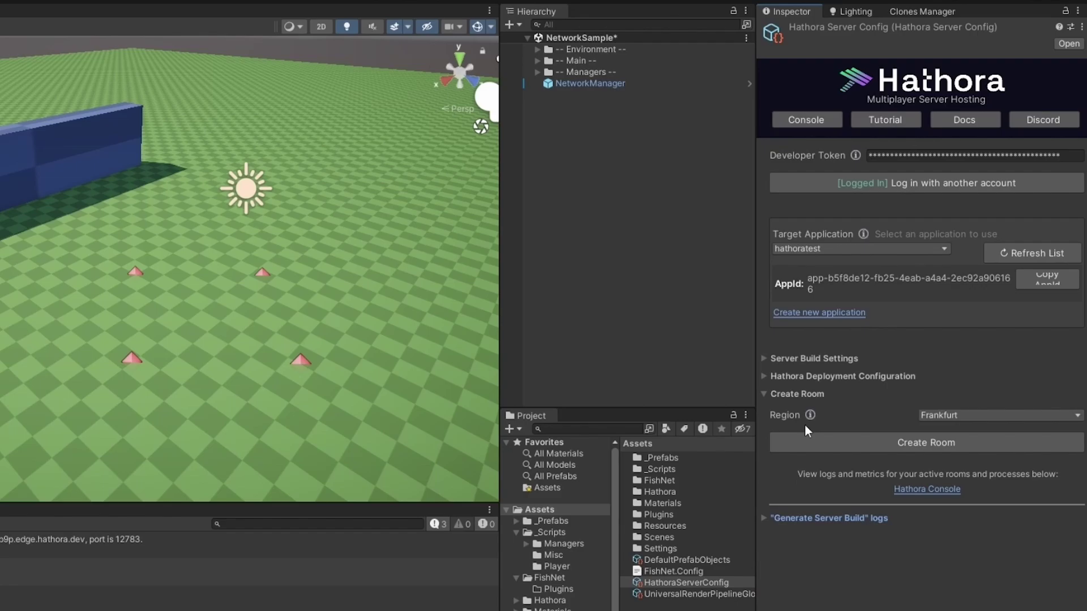
pyautogui.click(784, 394)
pyautogui.click(776, 376)
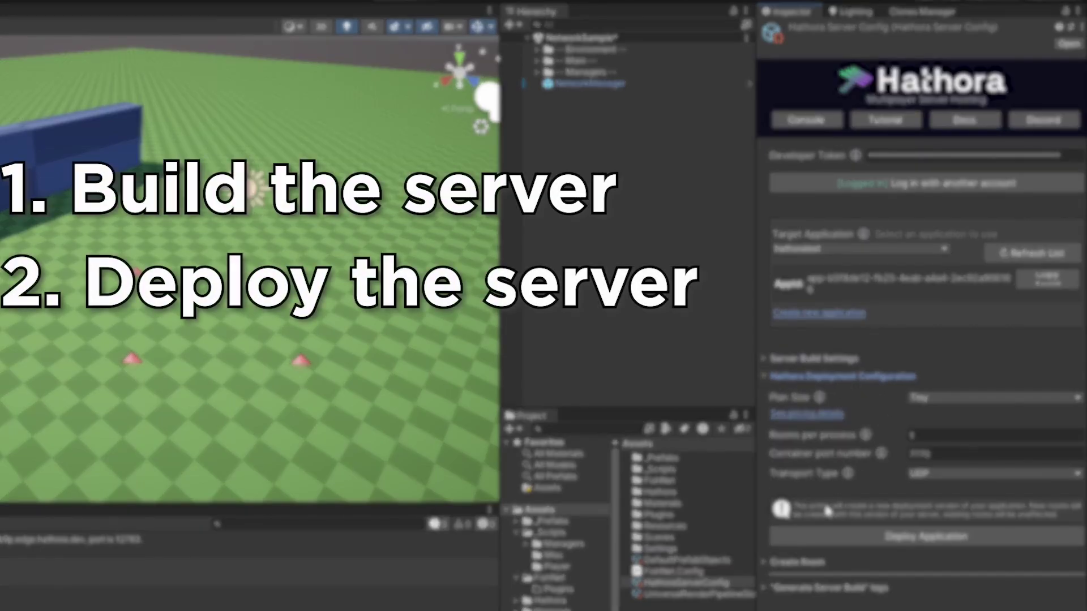
pyautogui.click(812, 376)
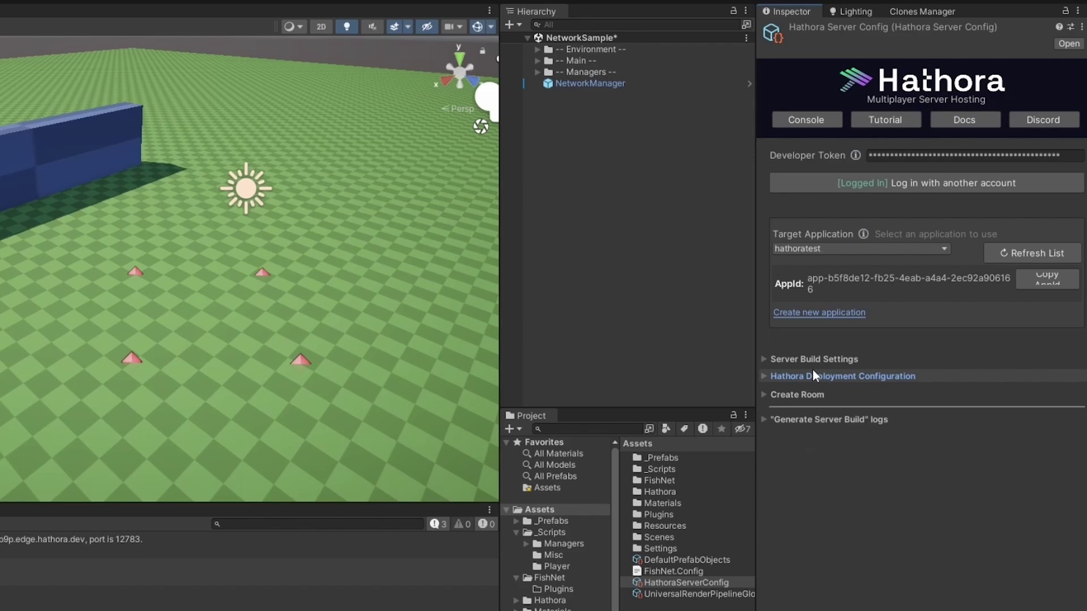